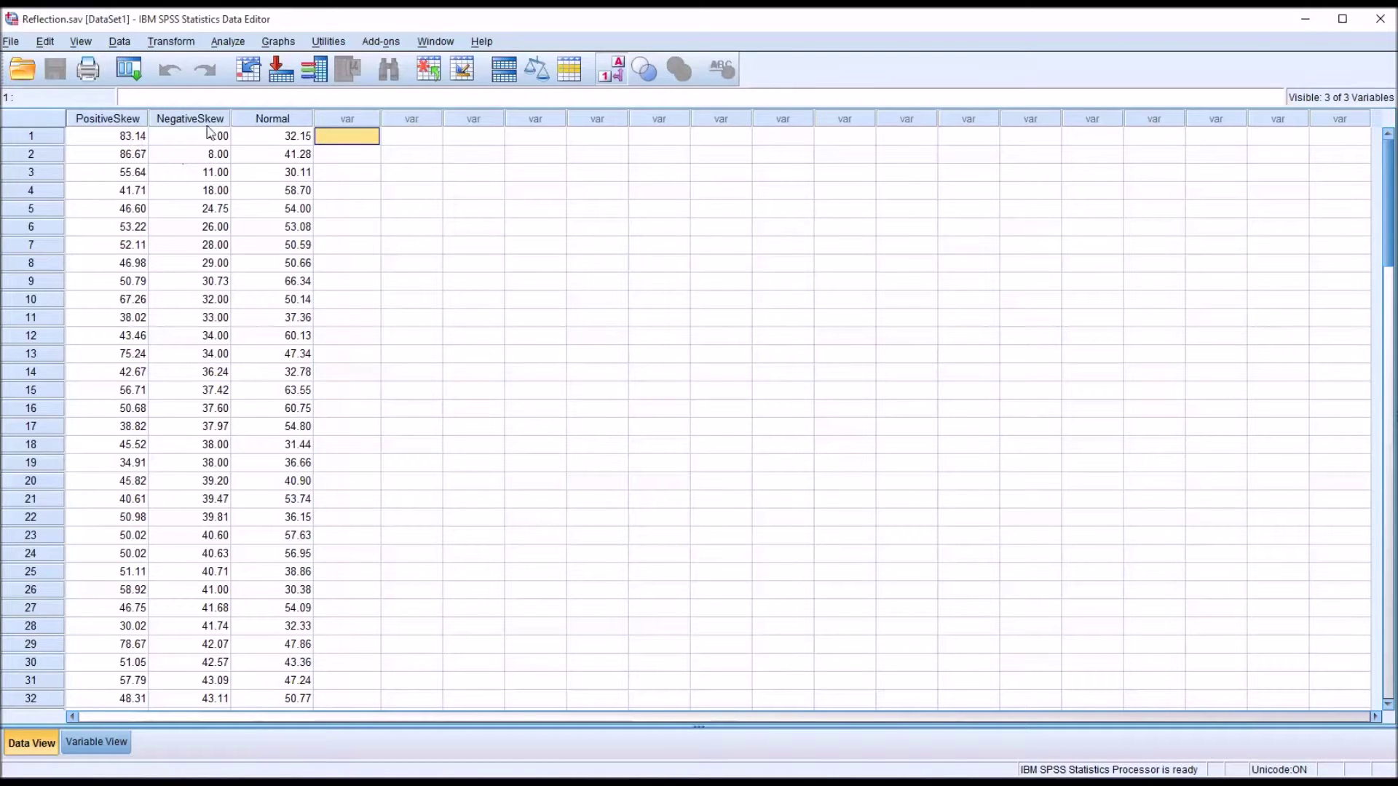
Step: Examine the PositiveSkew, NegativeSkew and Normal columns and look over the scores in NegativeSkew
click(109, 121)
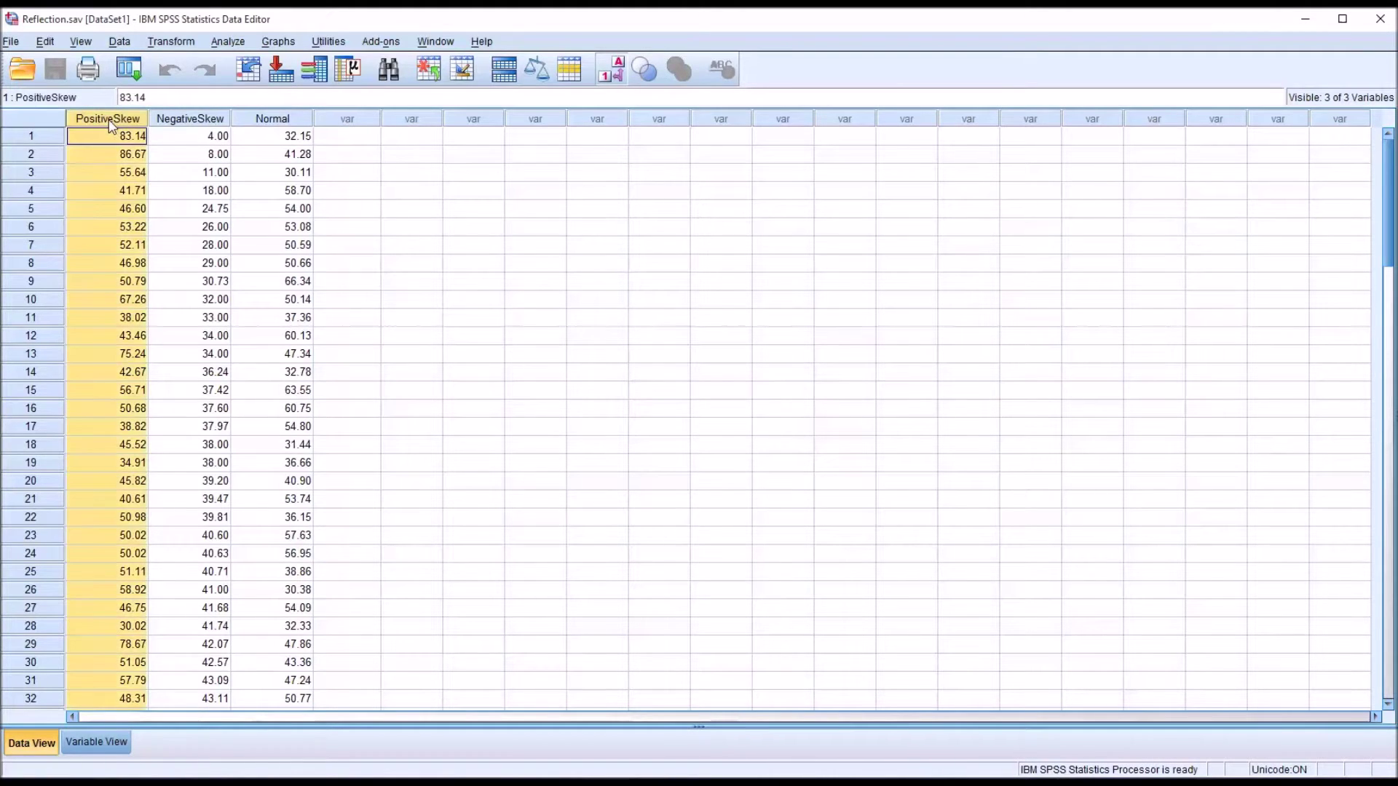
click(198, 120)
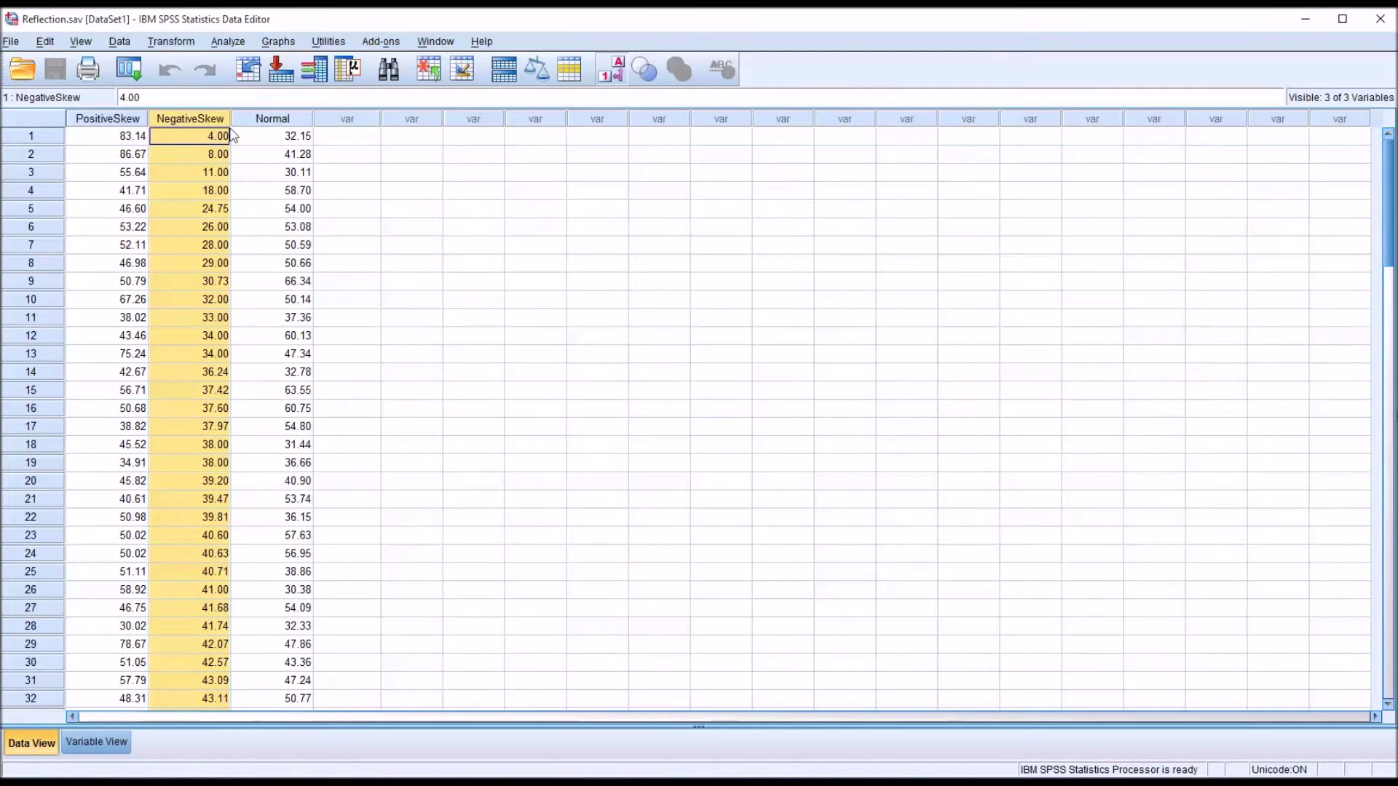
click(269, 121)
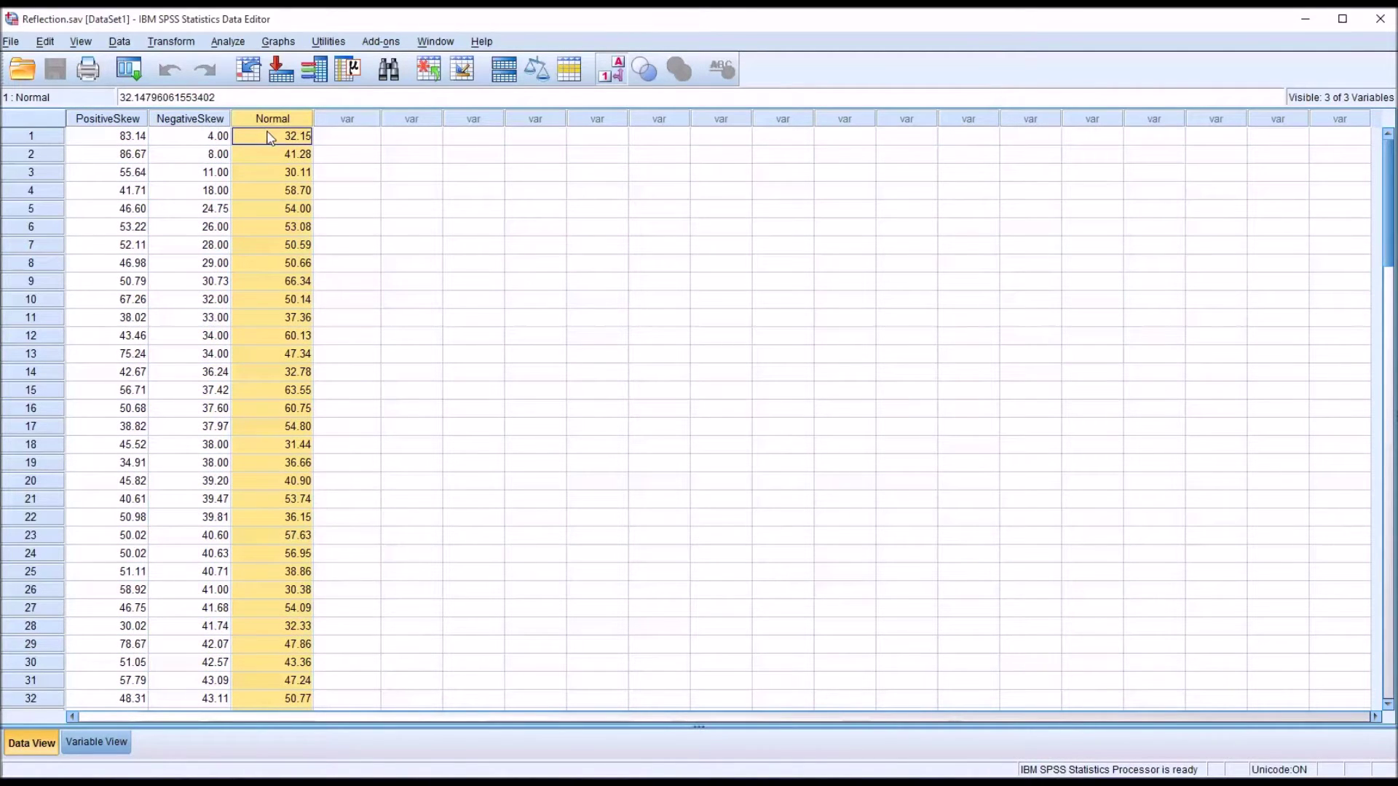
click(188, 120)
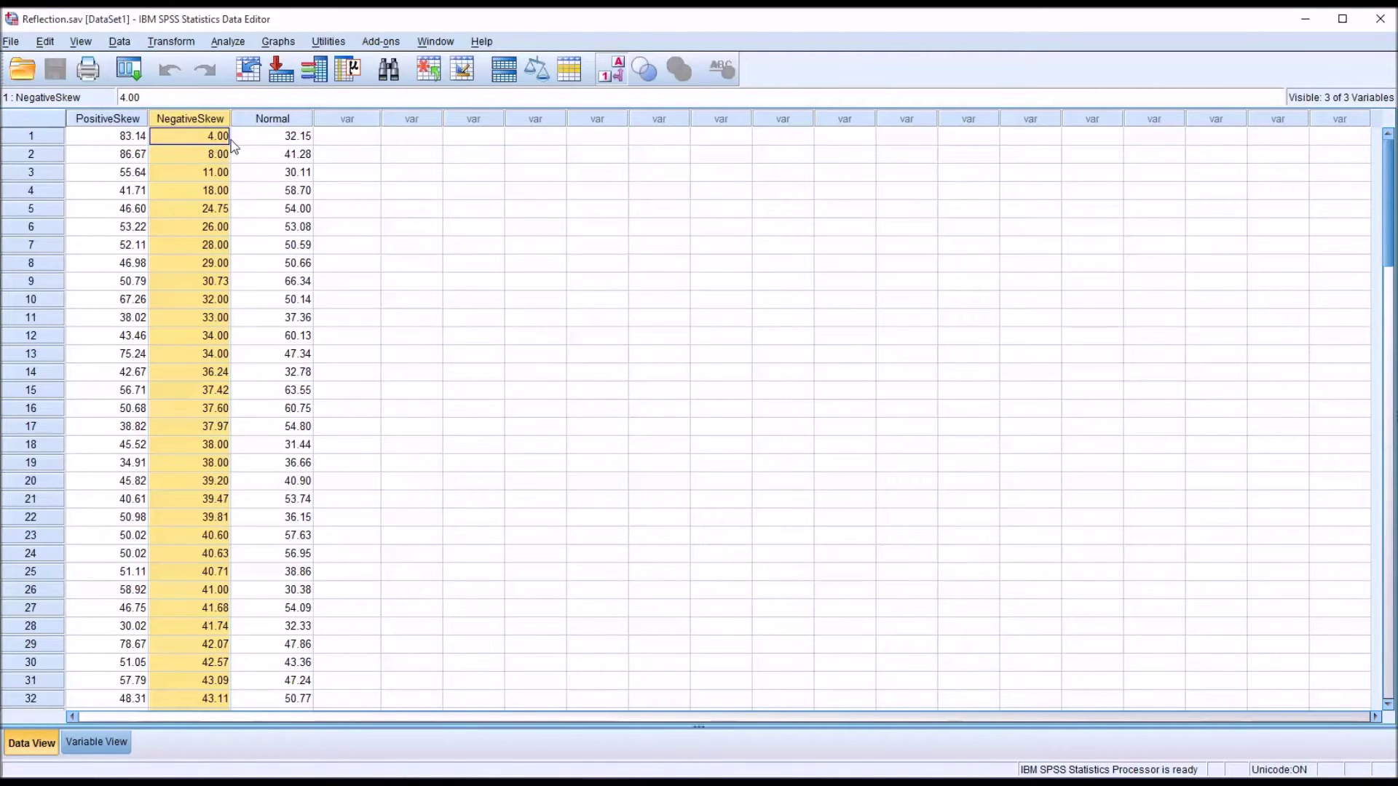
click(189, 142)
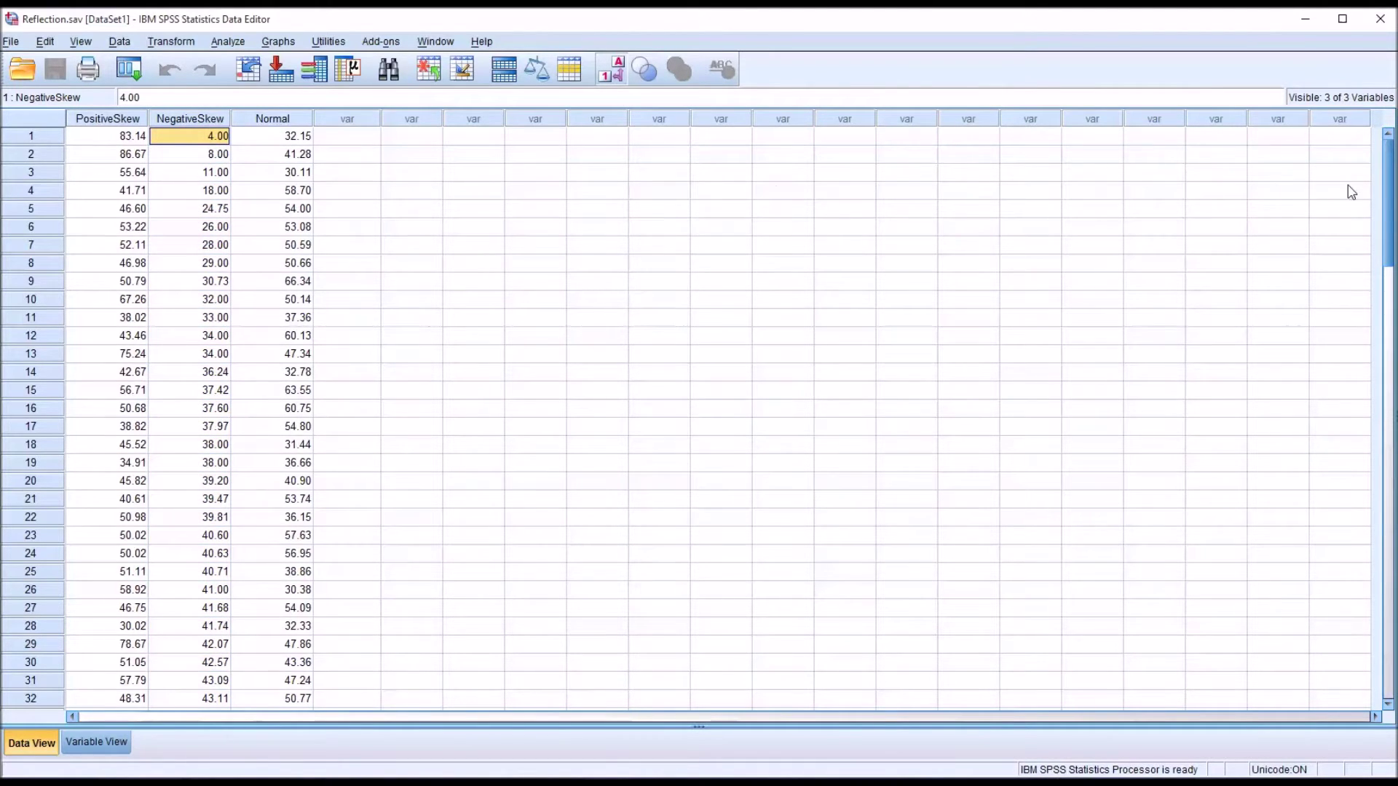
drag(1387, 198, 1323, 172)
click(350, 137)
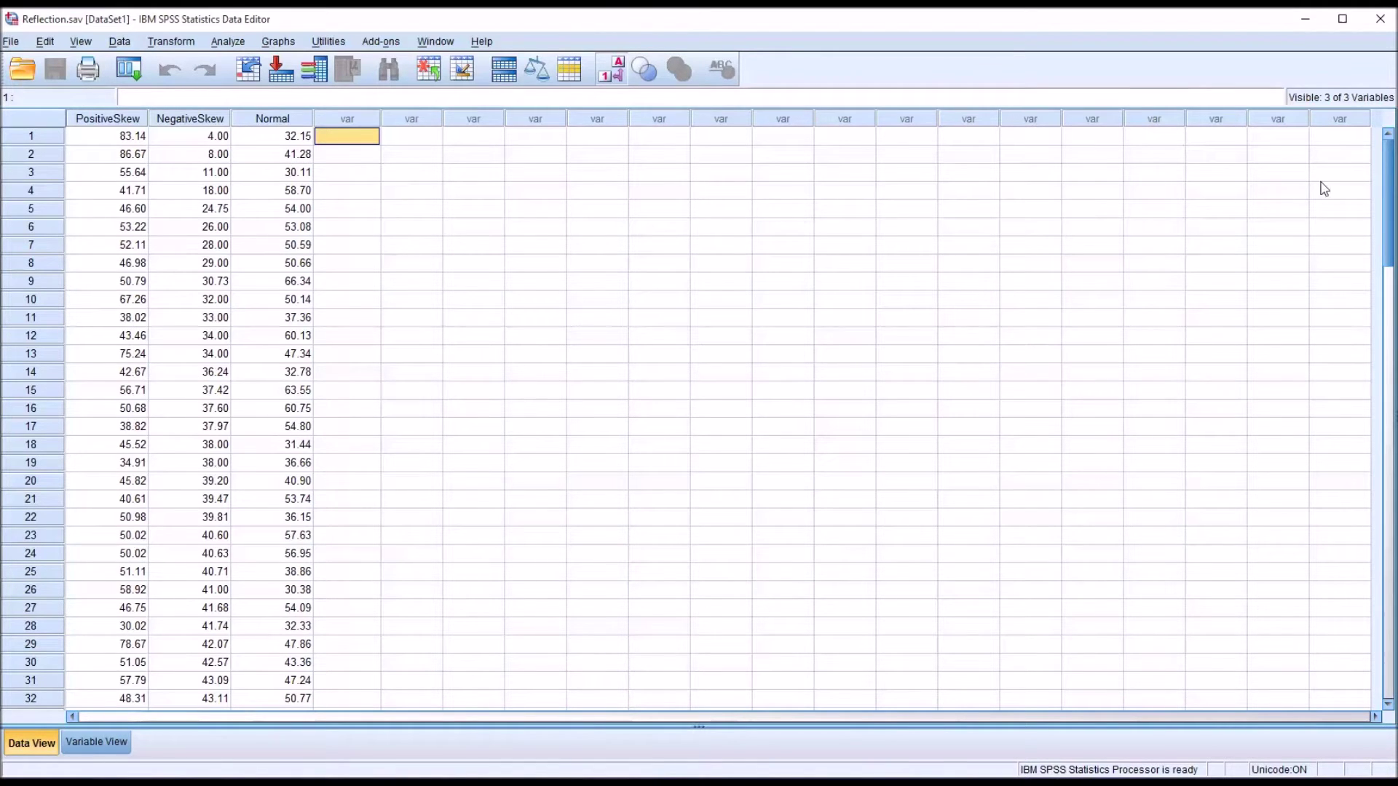
drag(1384, 169, 1336, 146)
Step: Sort the cases by NegativeSkew in descending order and return to the data sheet
right_click(177, 119)
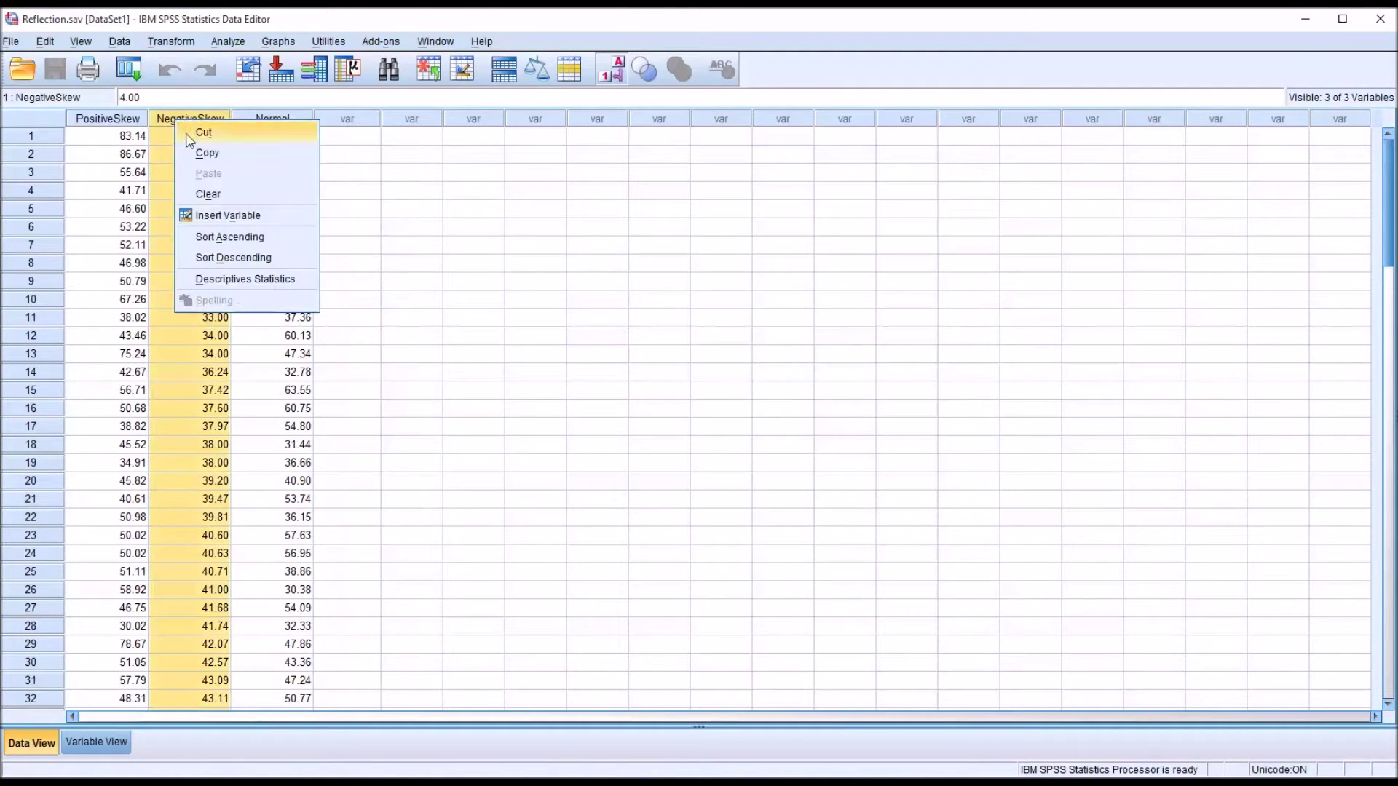
click(212, 259)
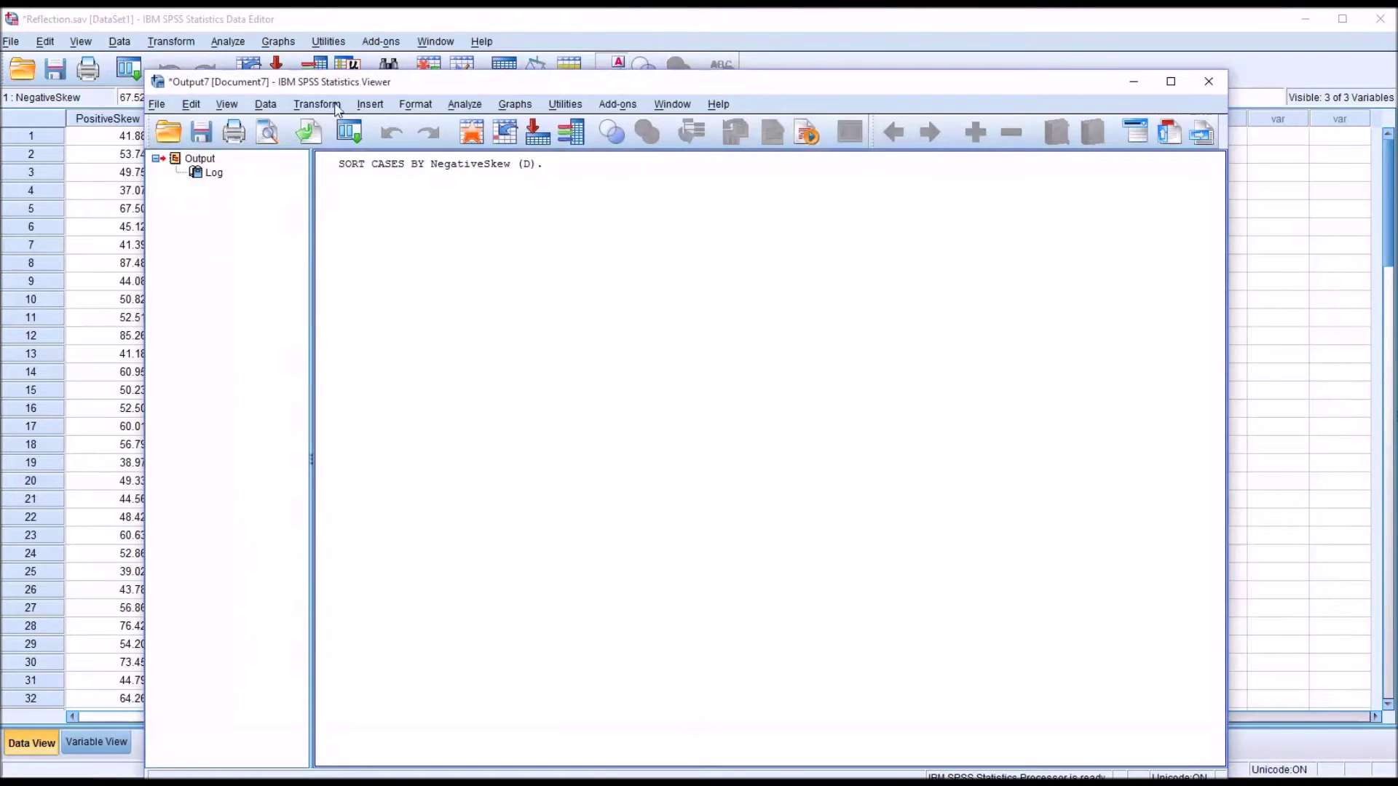
click(364, 27)
click(204, 137)
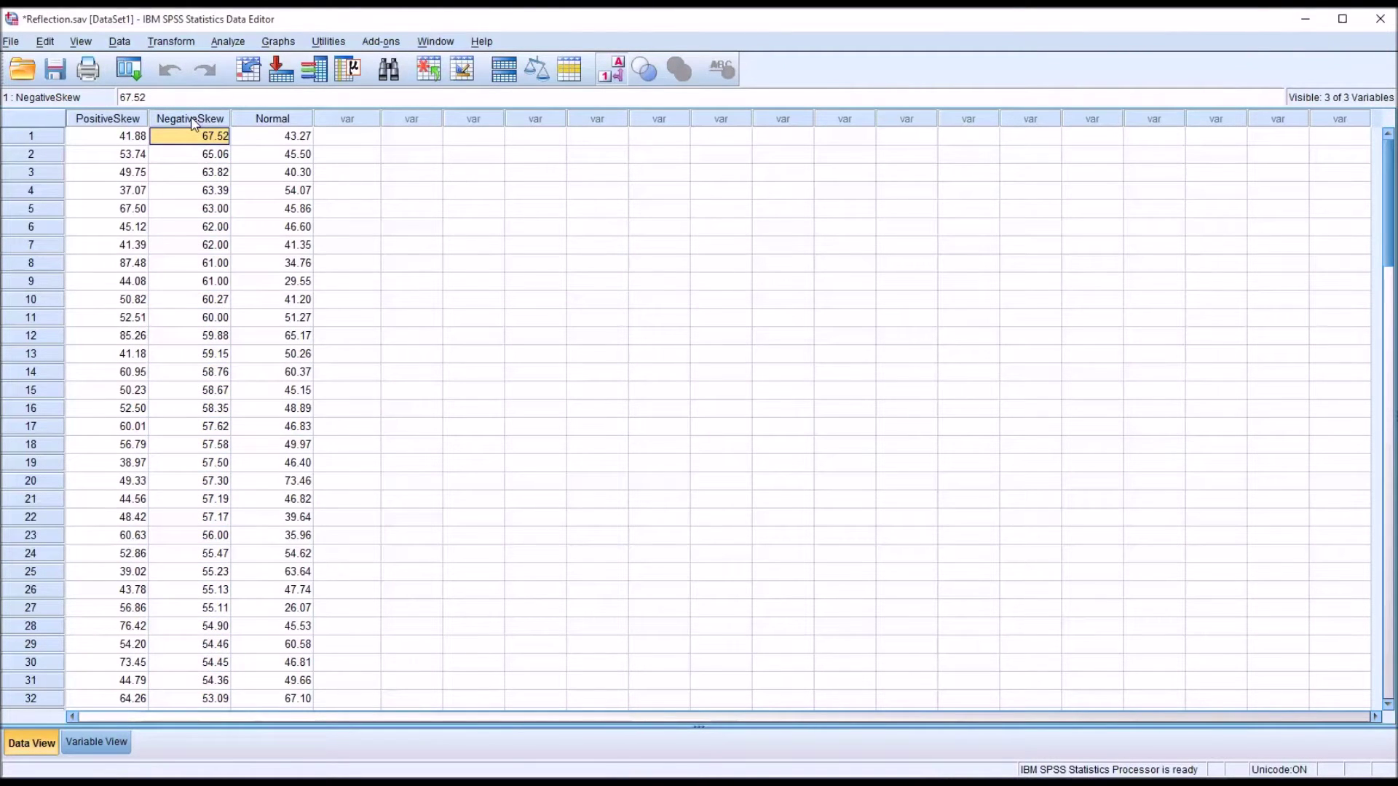
Step: Generate descriptive statistics for the NegativeSkew variable
right_click(194, 122)
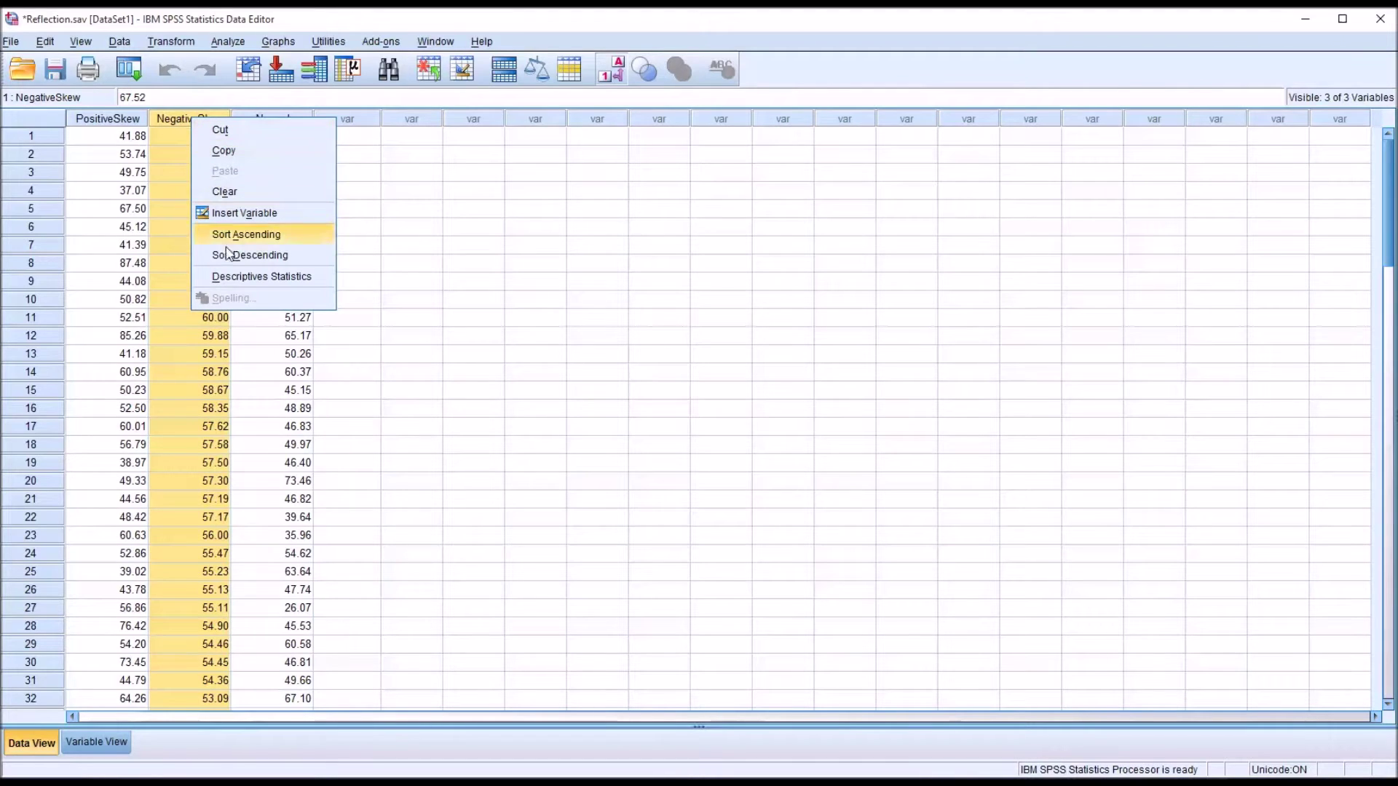
click(236, 279)
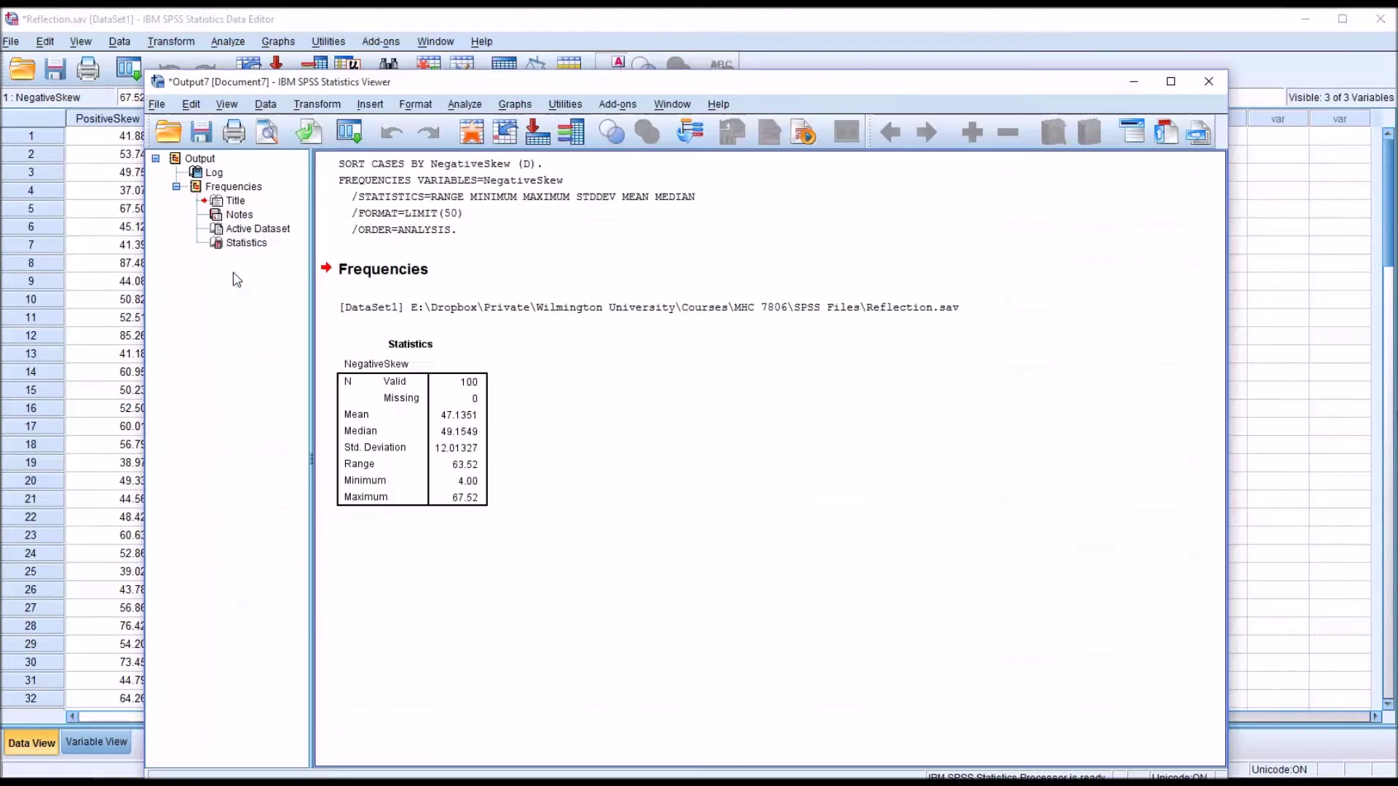
Step: Examine the maximum of NegativeSkew in the Statistics output table and return to the data sheet
click(413, 496)
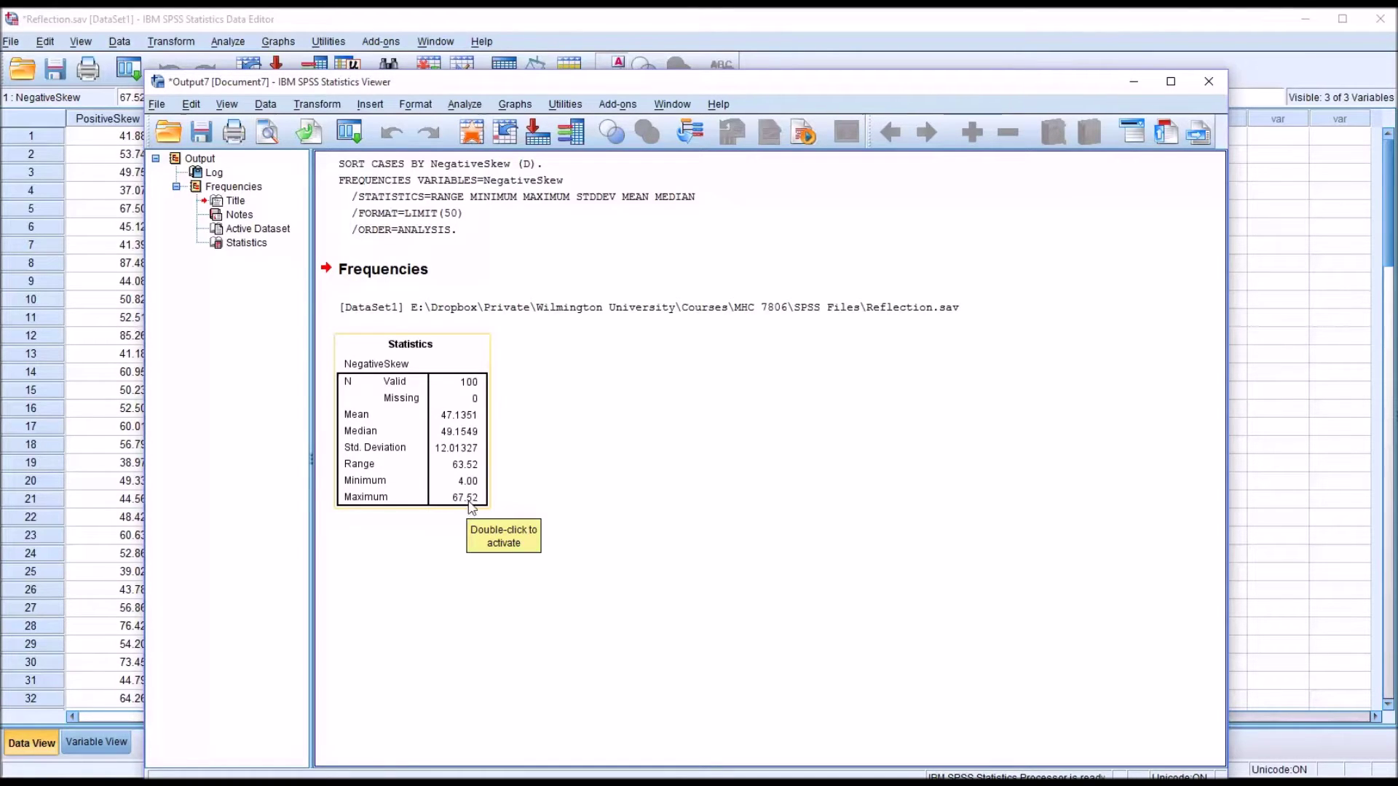
click(789, 493)
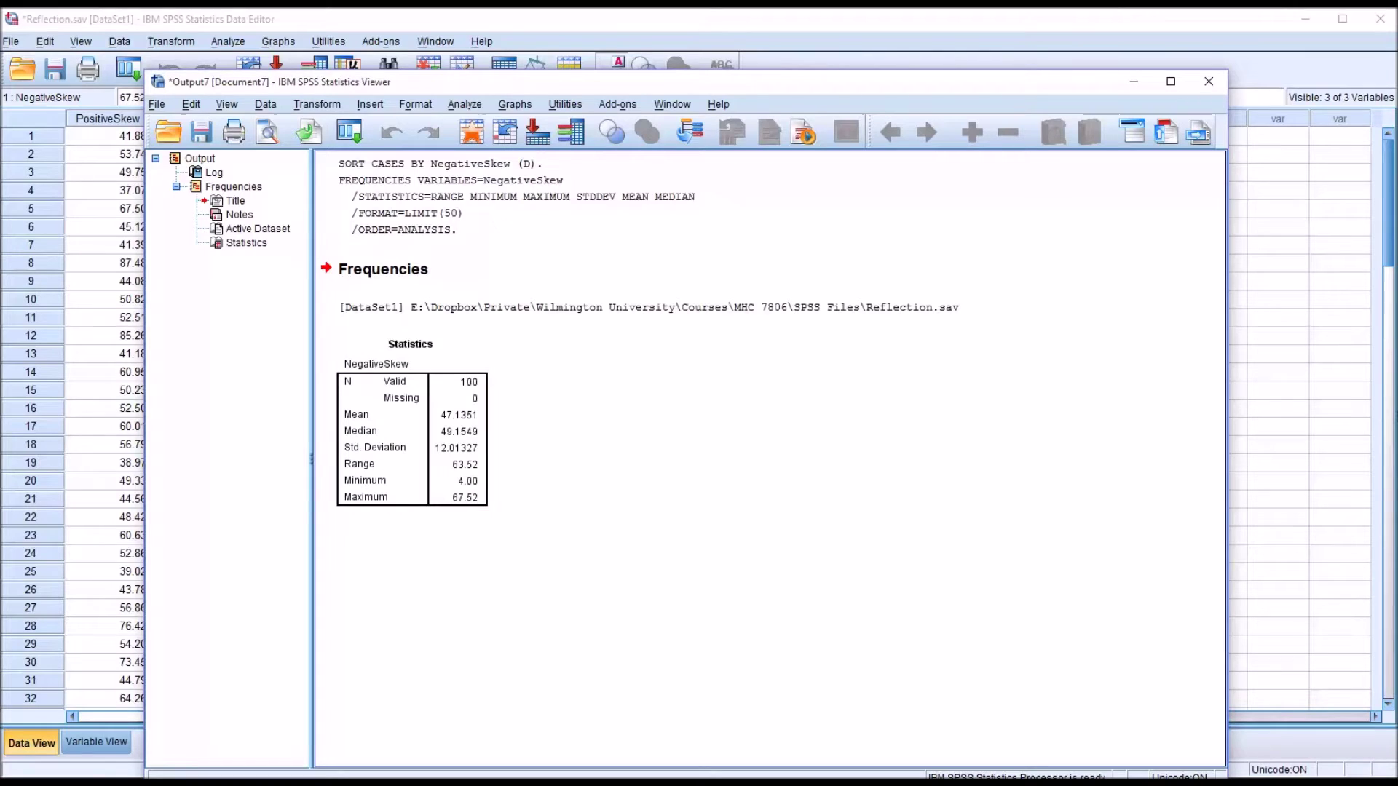
click(484, 480)
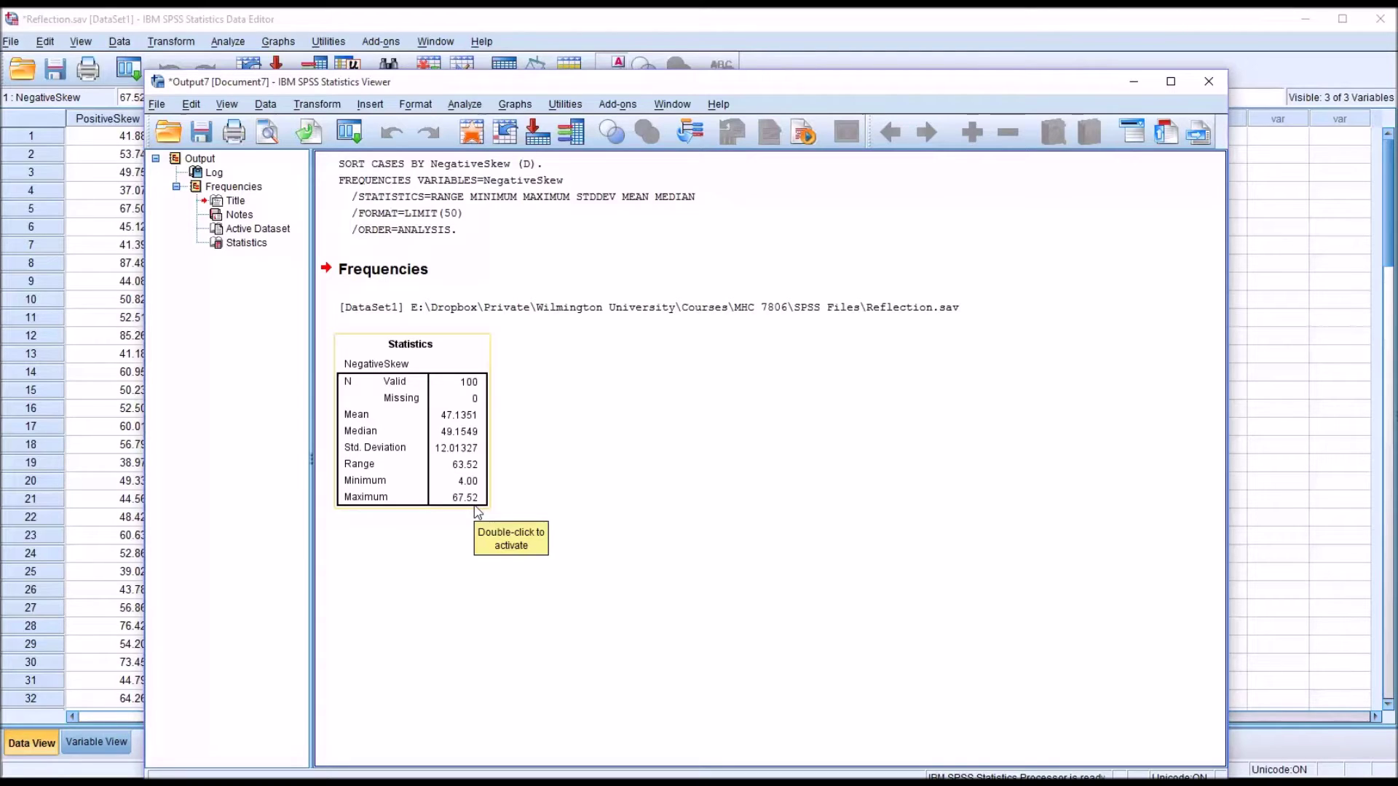
click(496, 512)
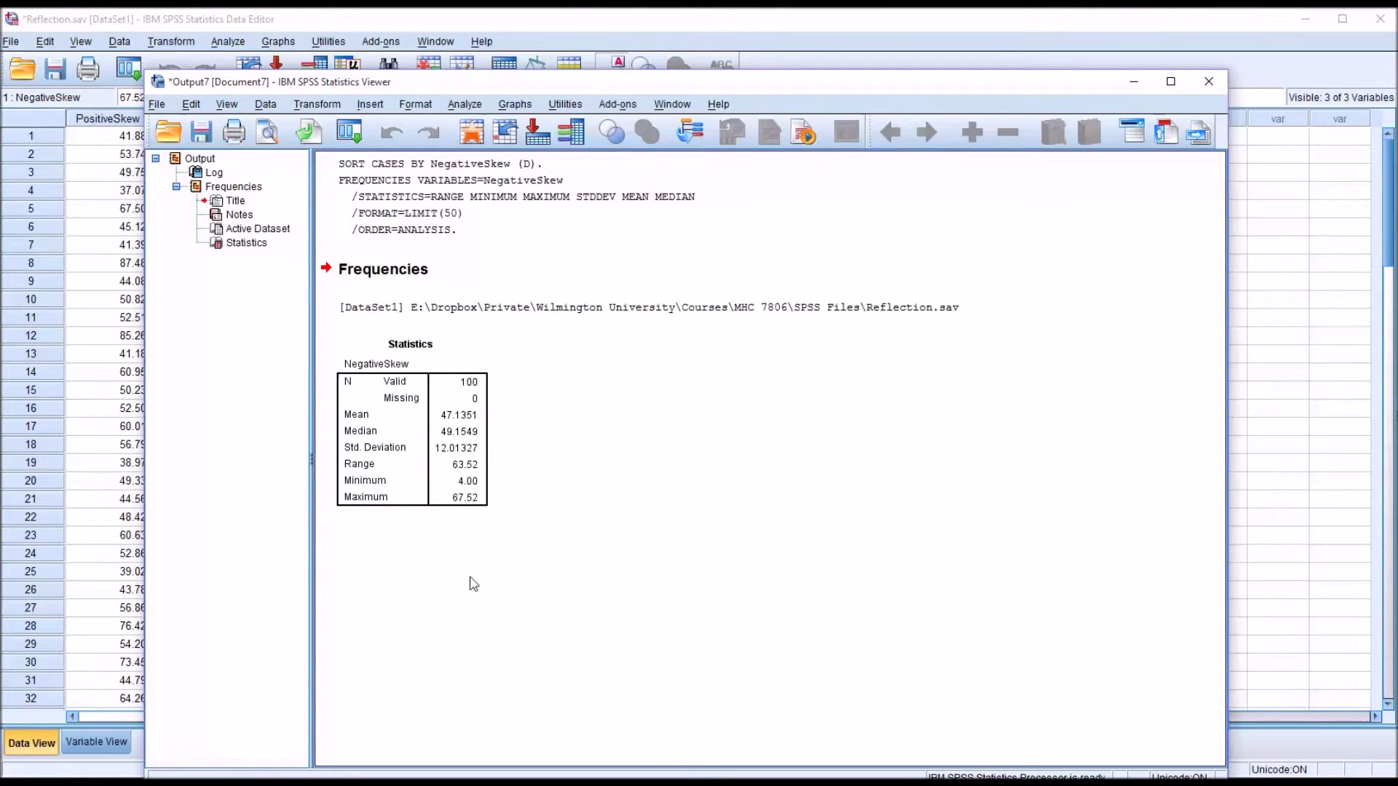
click(493, 501)
click(499, 505)
click(466, 472)
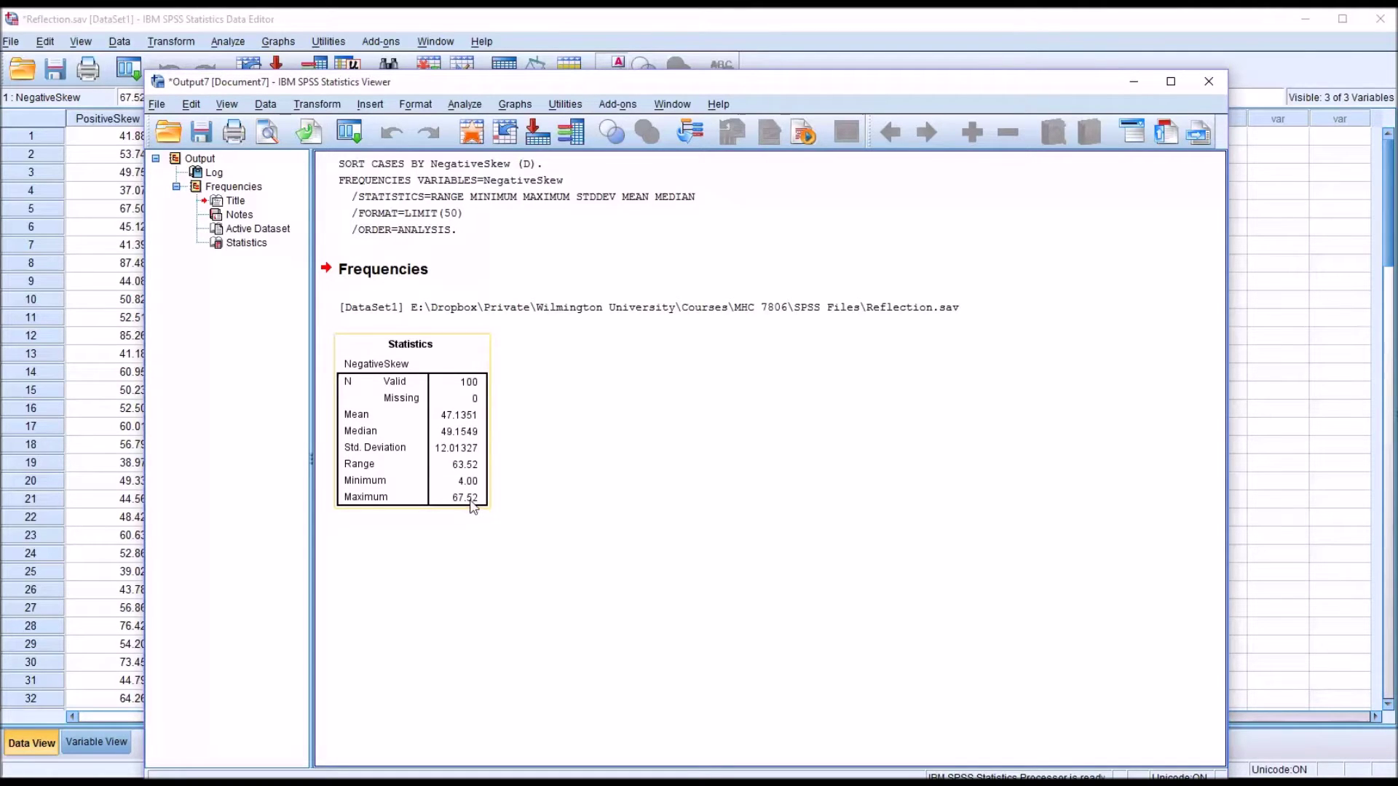
click(592, 268)
drag(650, 81, 668, 55)
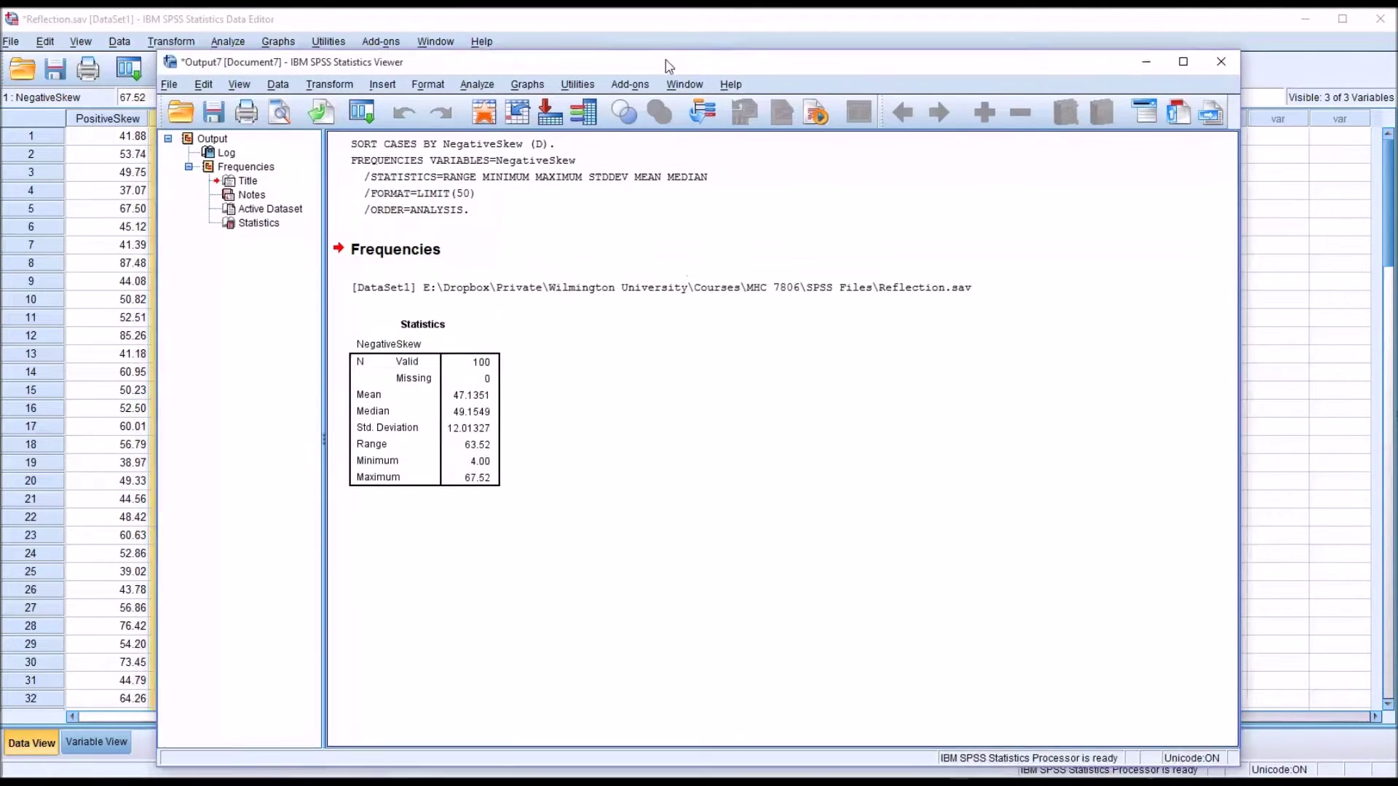
click(1152, 54)
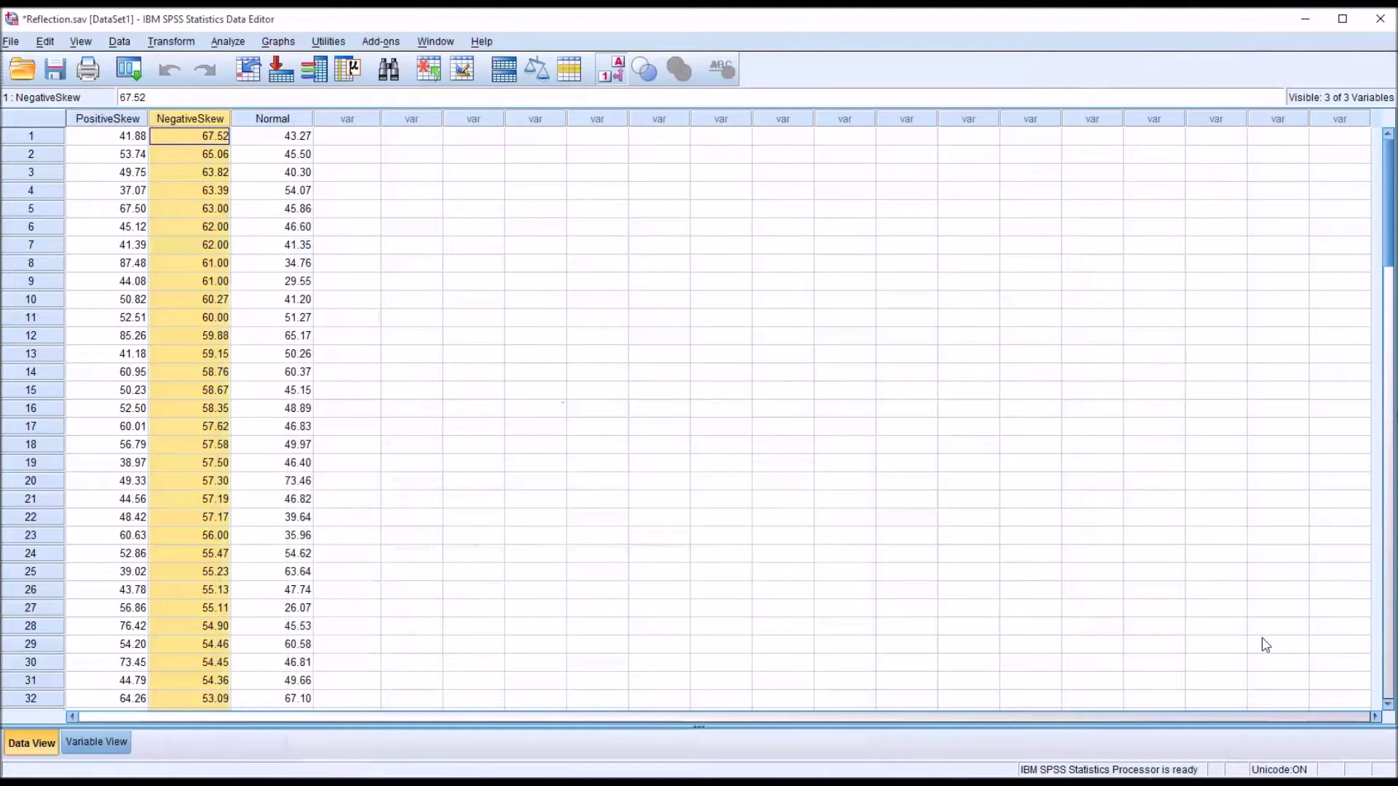
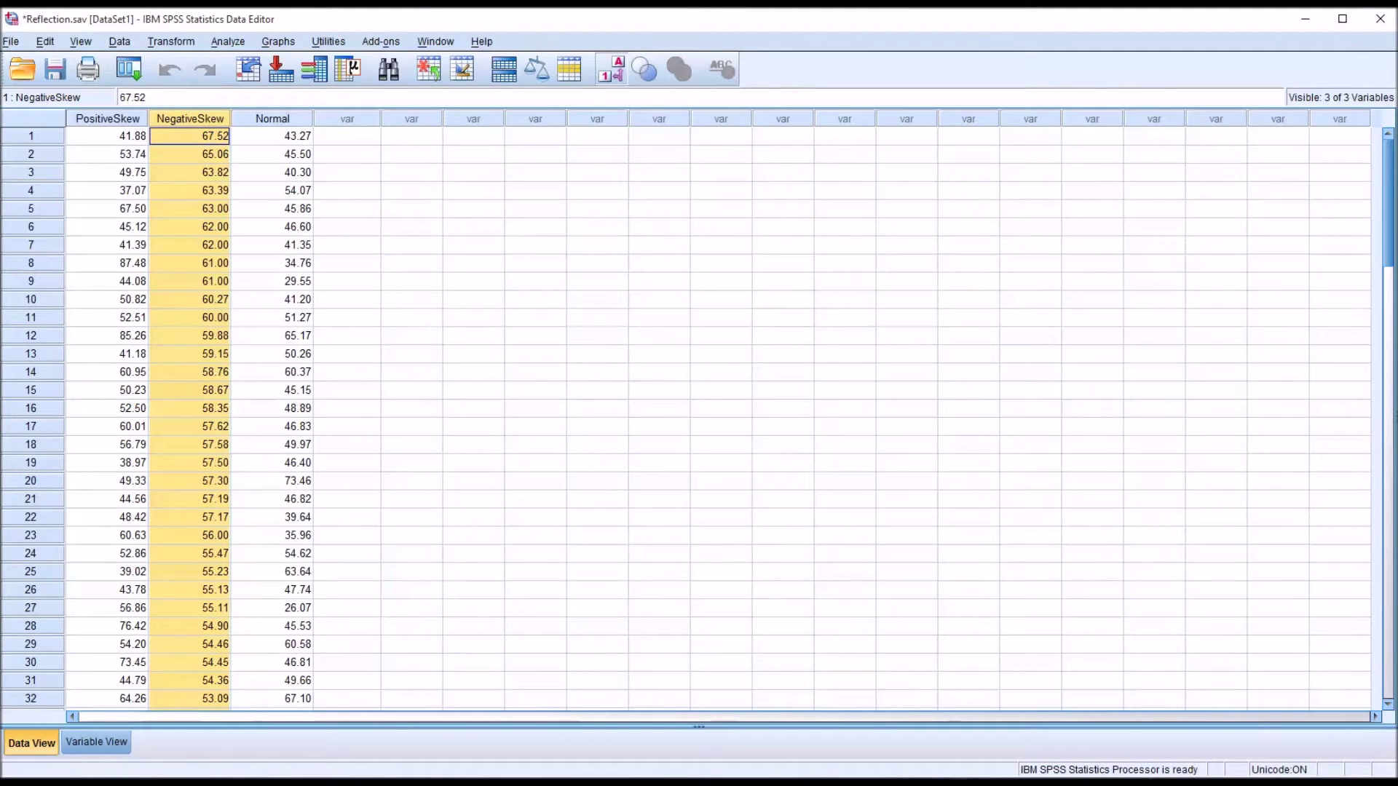
Step: Compute a new variable named ReflectedVariable with the numeric expression 68.52-NegativeSkew
click(183, 46)
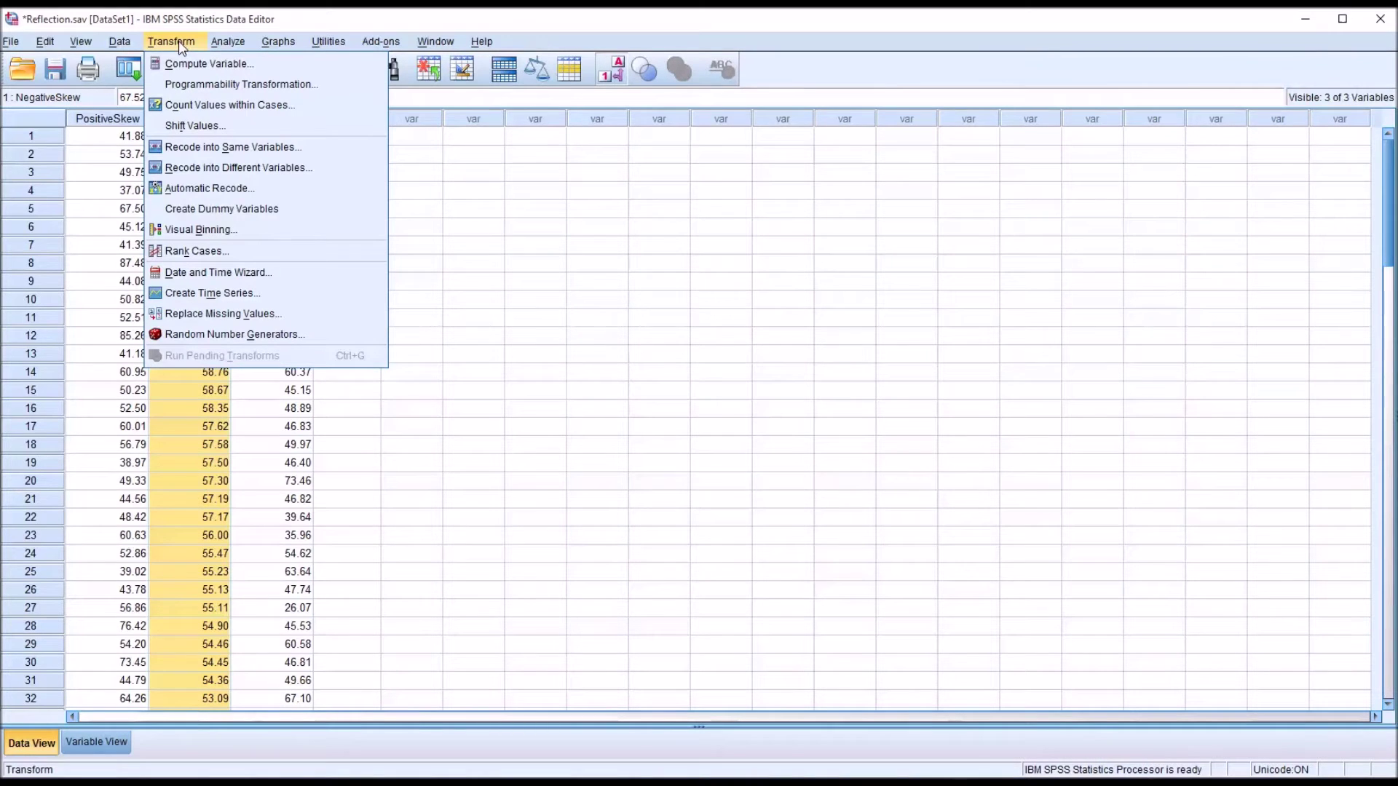
click(187, 66)
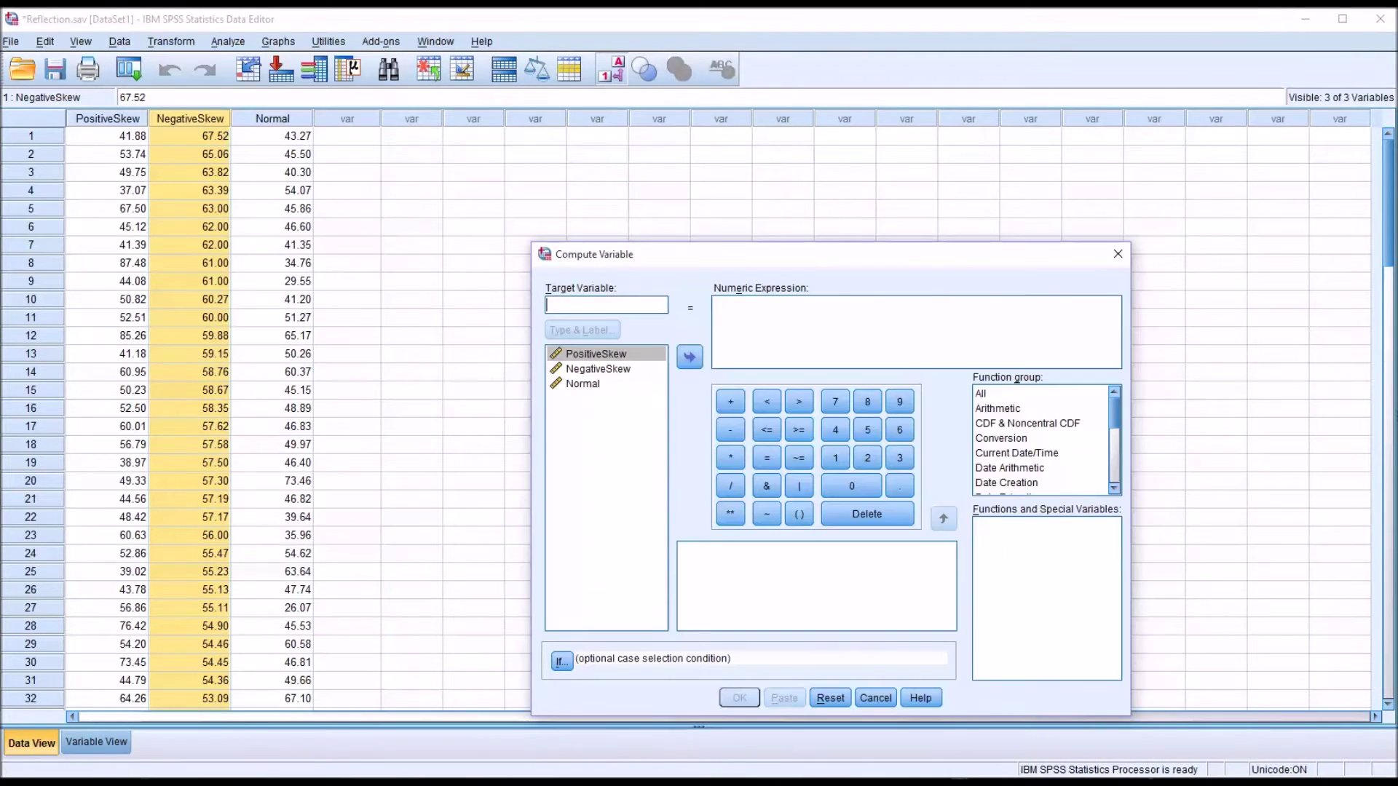
drag(740, 264, 605, 193)
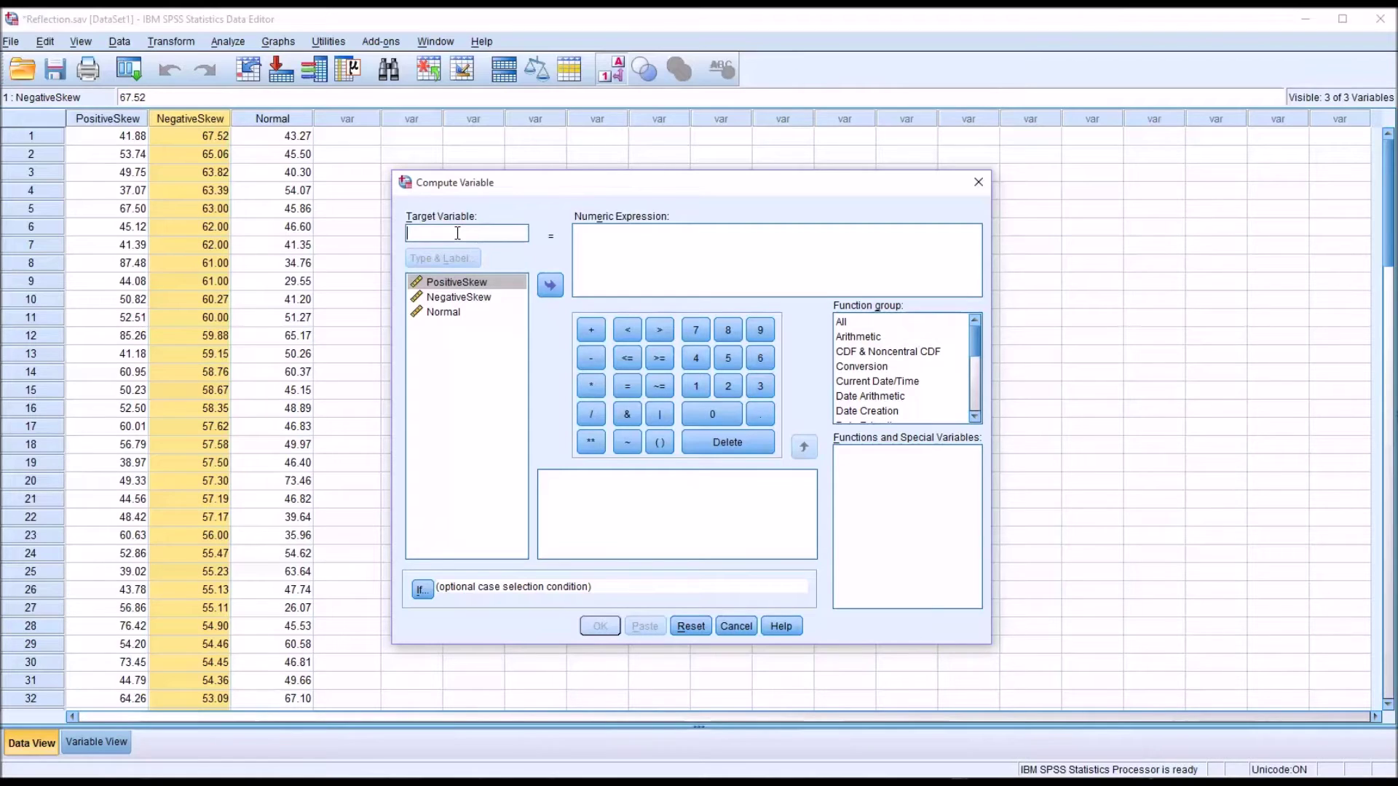
text(ReflectedVariable)
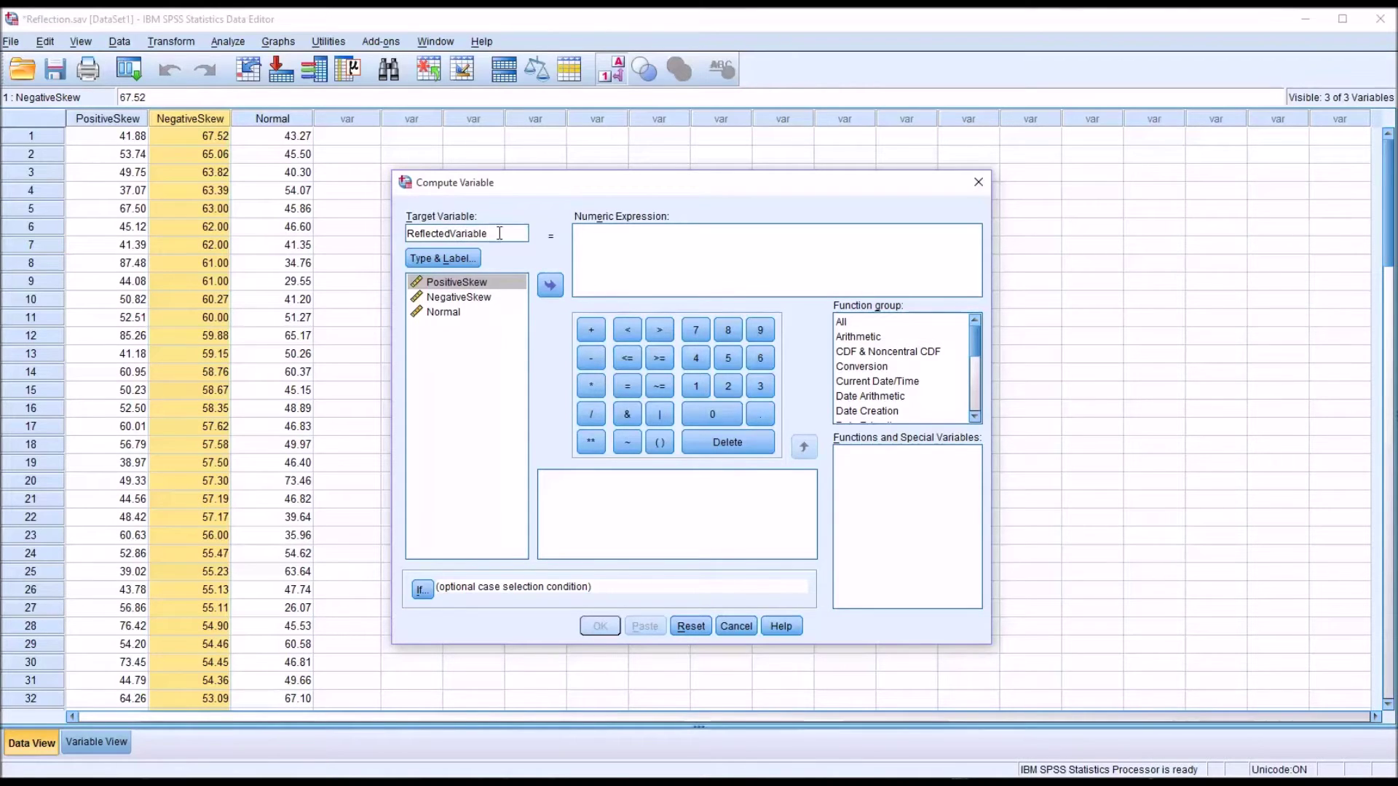
click(603, 246)
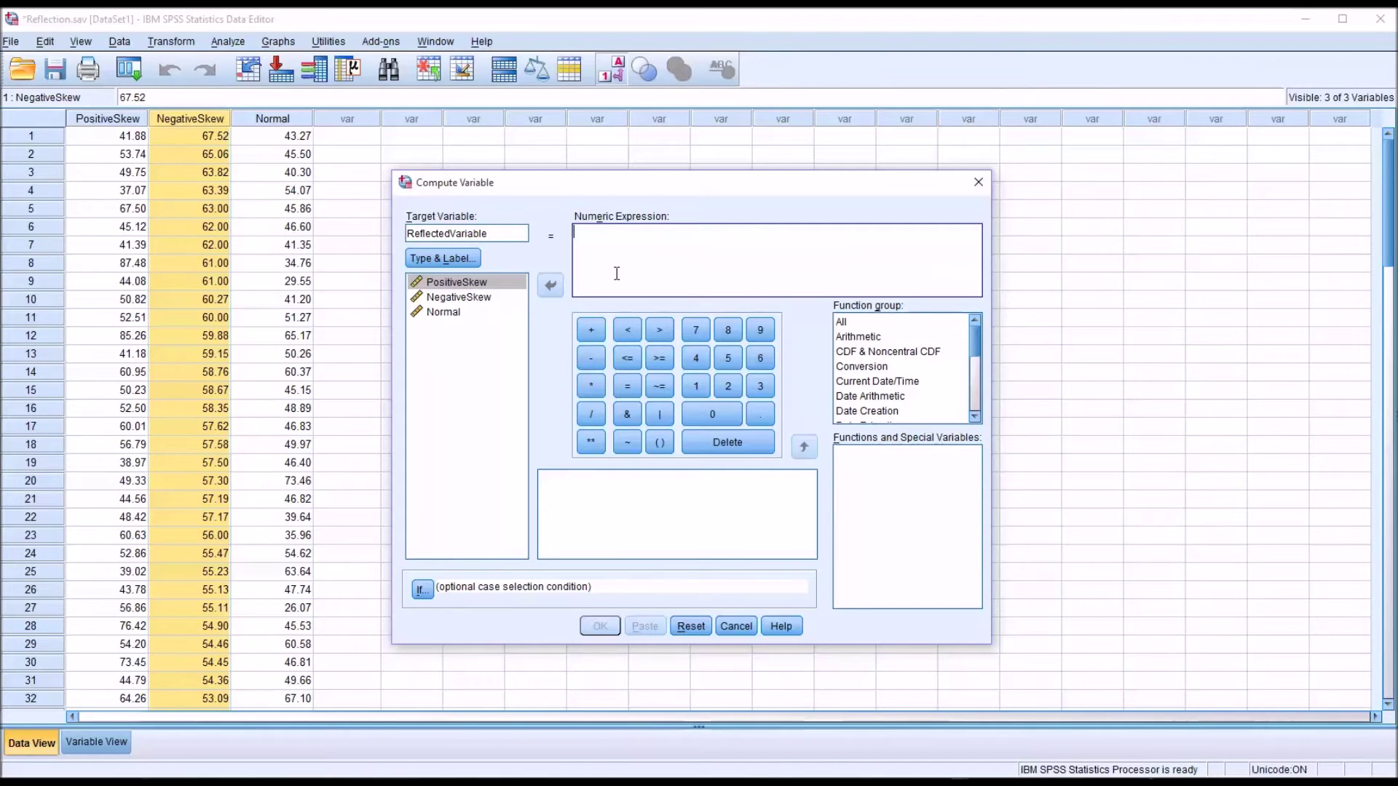
text(68.52)
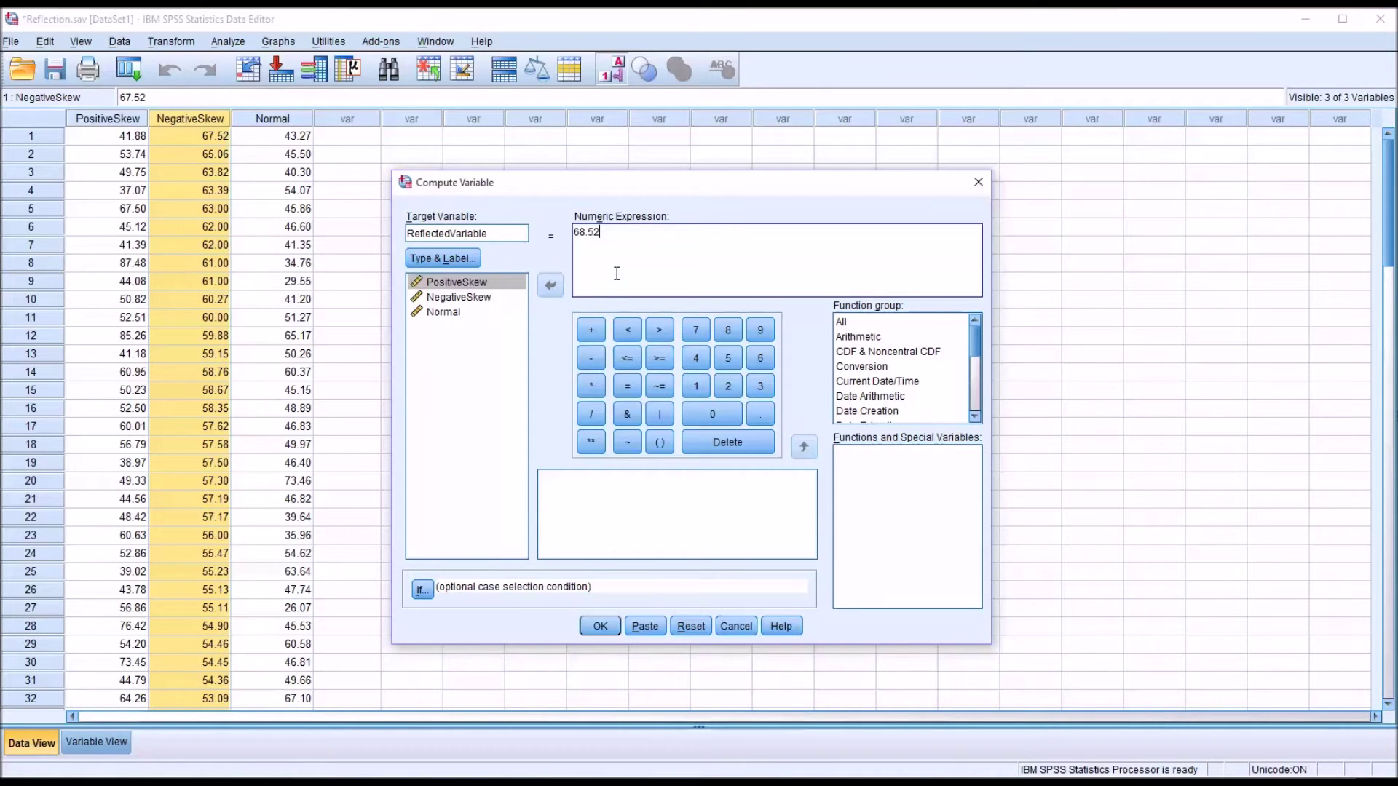
drag(470, 298, 618, 241)
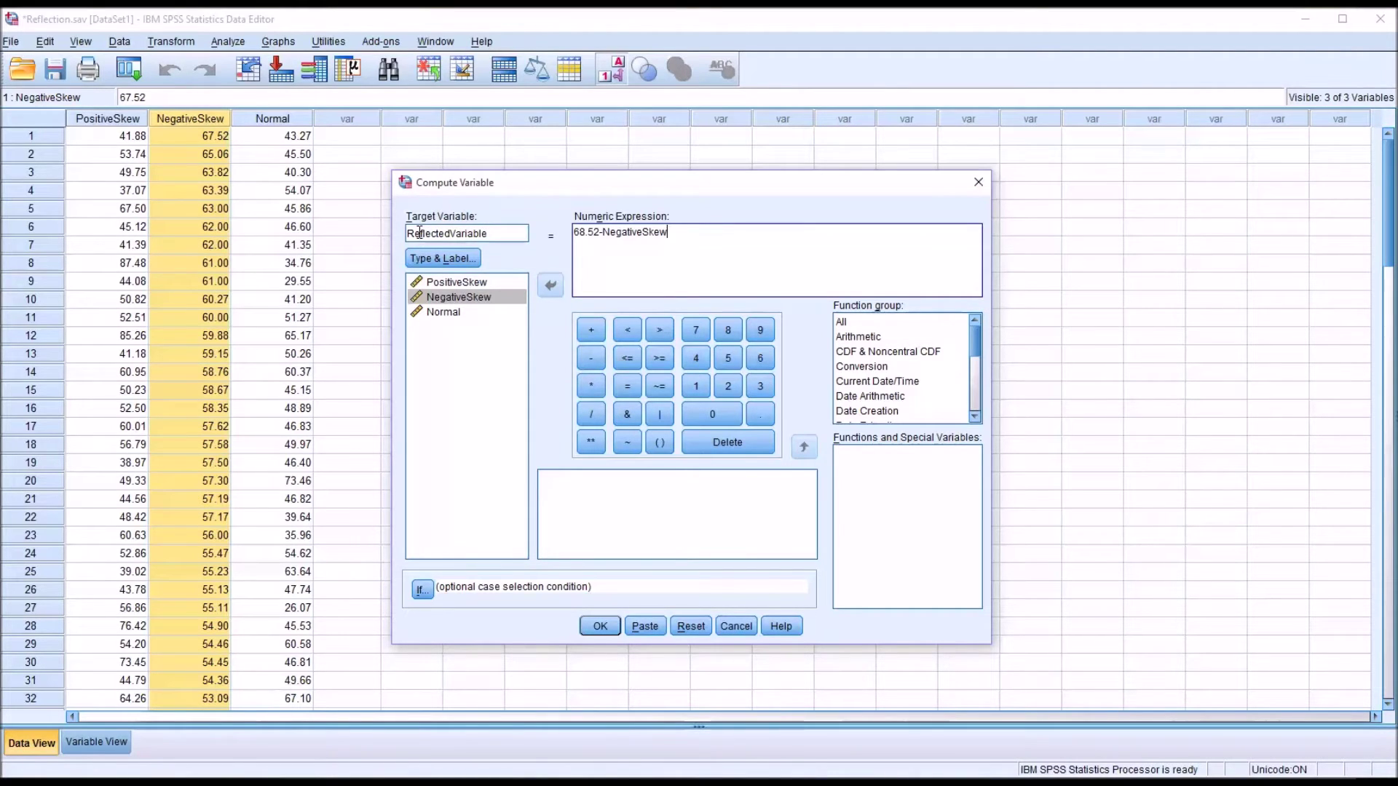
click(600, 624)
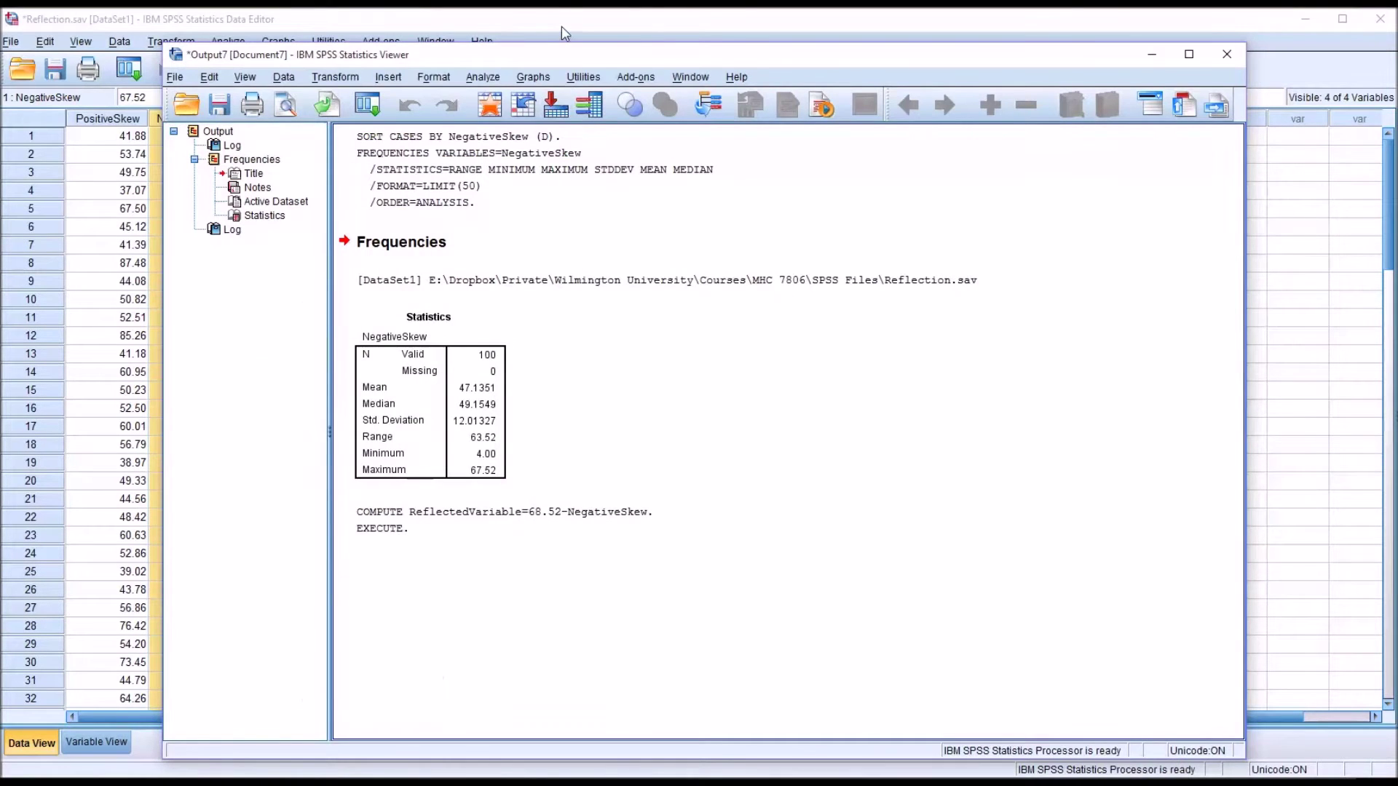
Step: Return to the data sheet and compare the first case's ReflectedVariable value with its NegativeSkew value
click(562, 31)
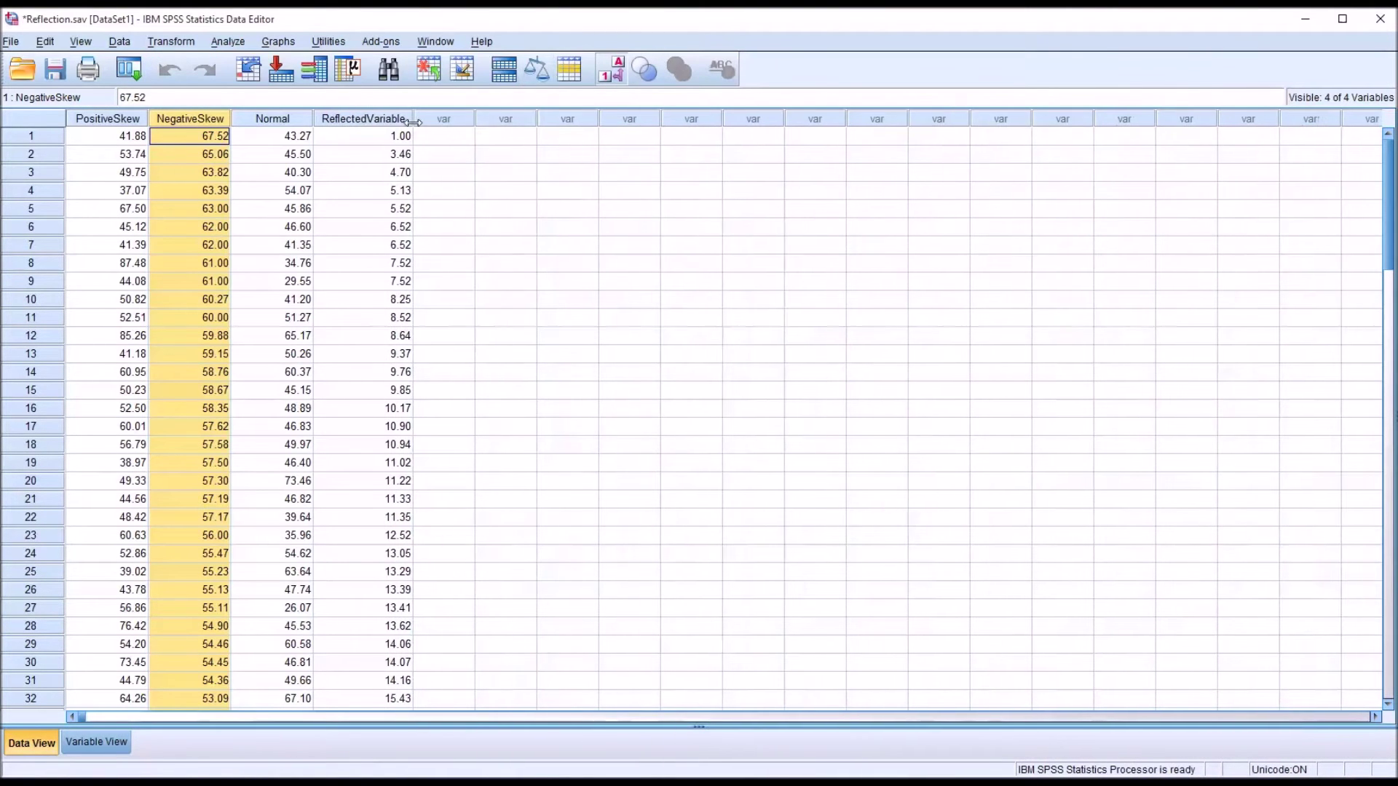
click(393, 138)
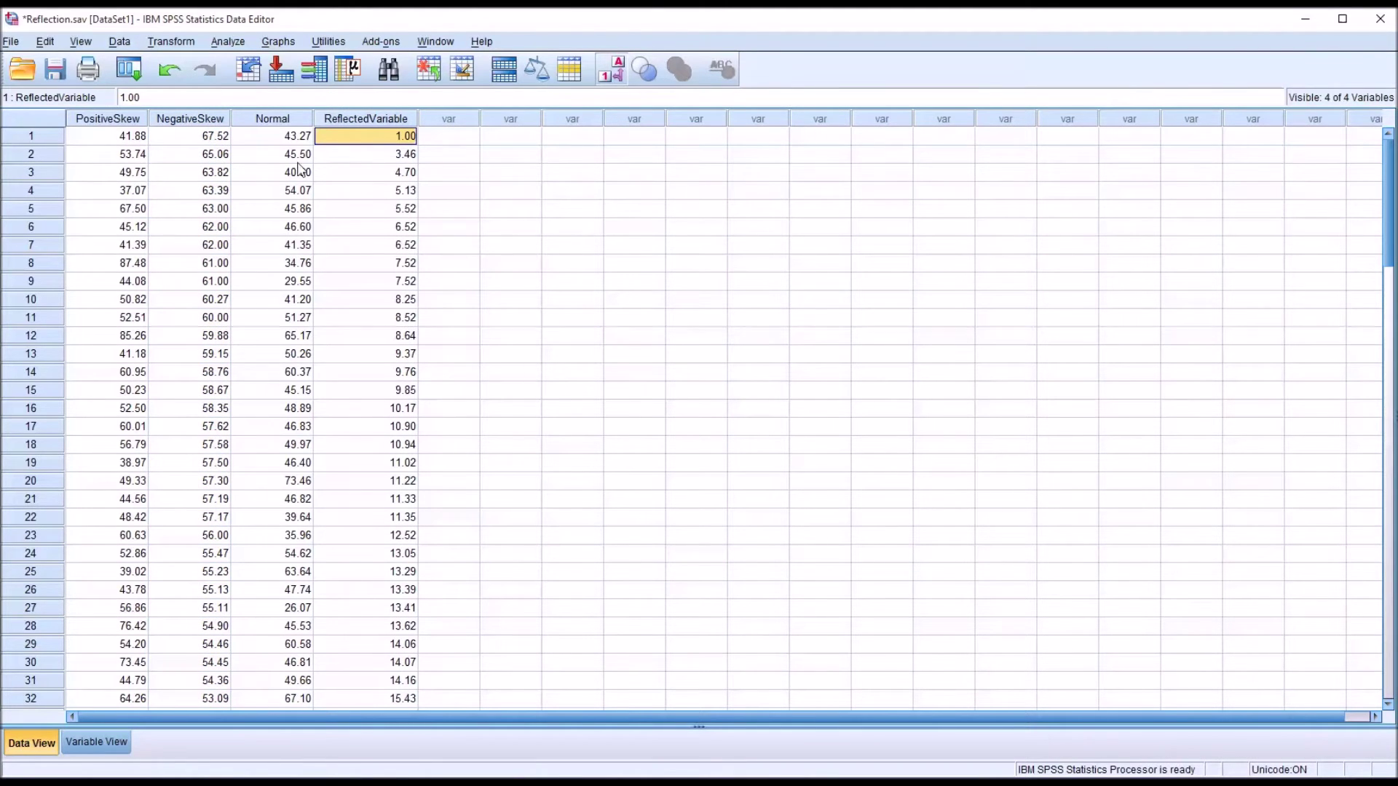
click(194, 139)
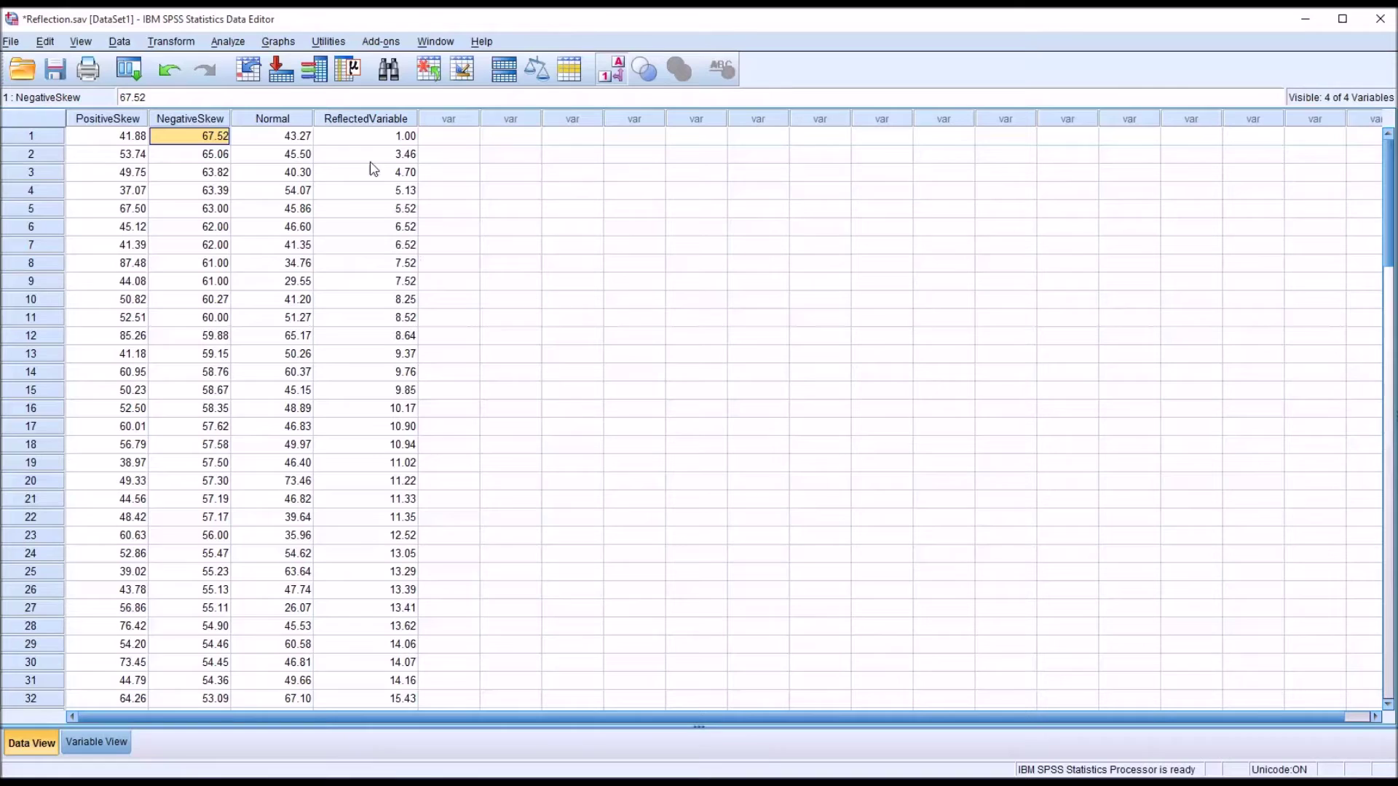
Step: Set up an Explore analysis with NegativeSkew and ReflectedVariable as the dependent variables
click(222, 44)
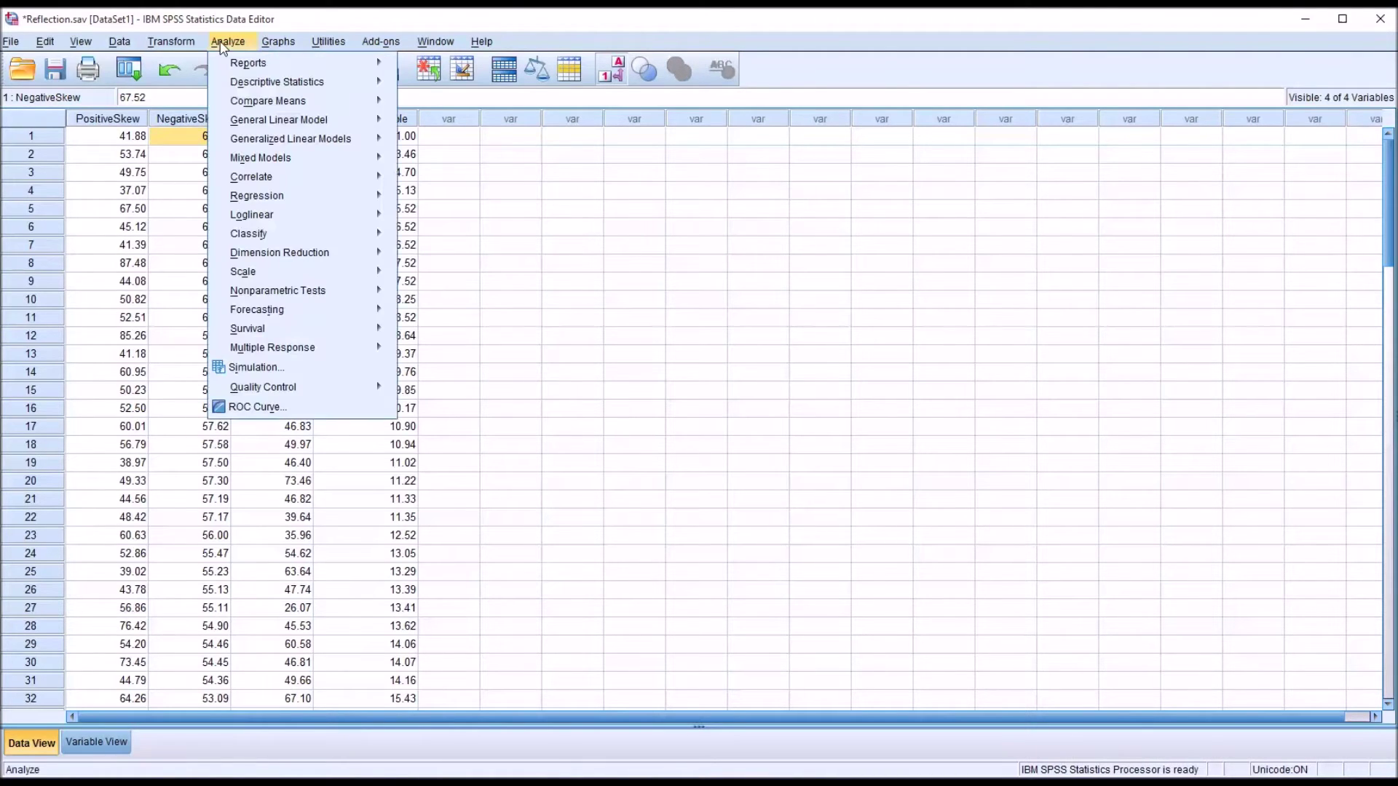
mouse_move(252, 88)
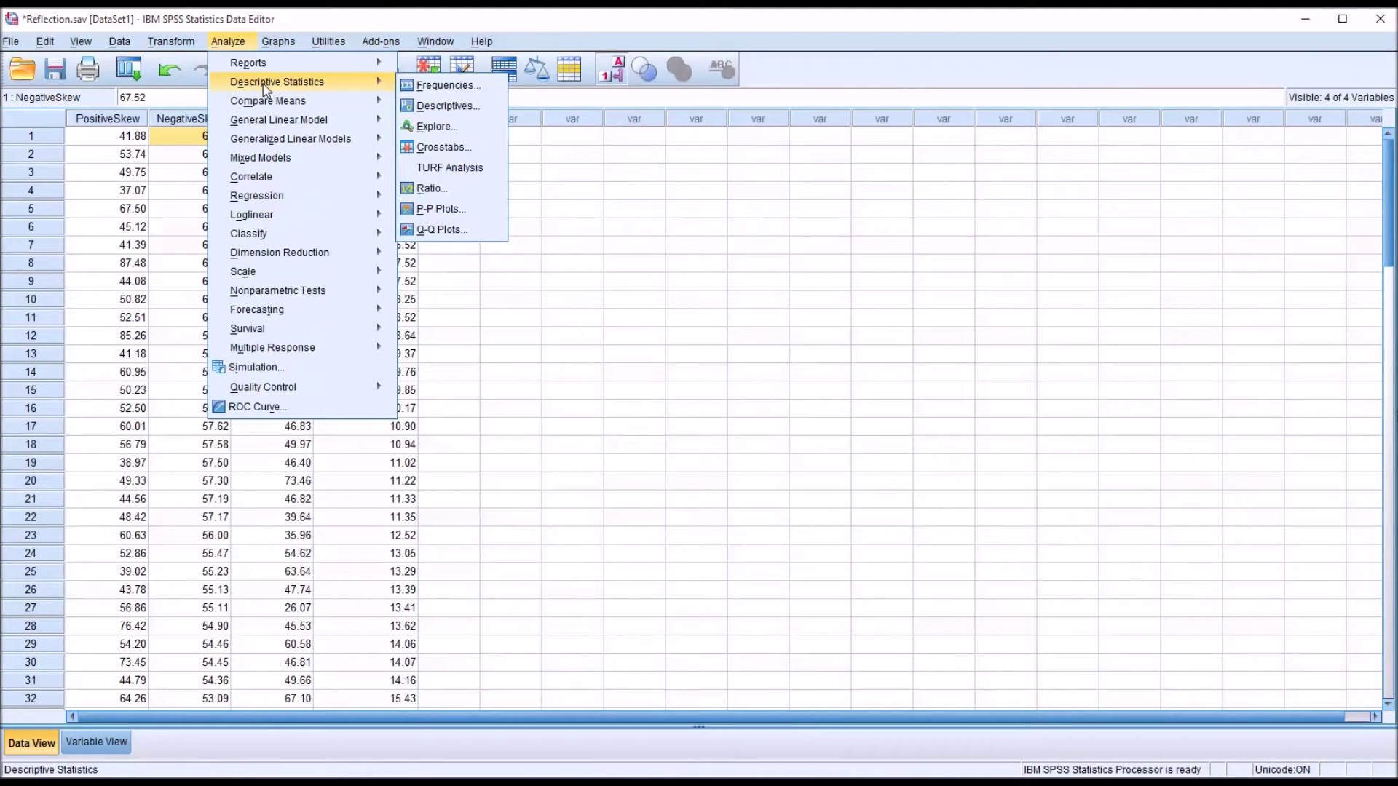
click(431, 128)
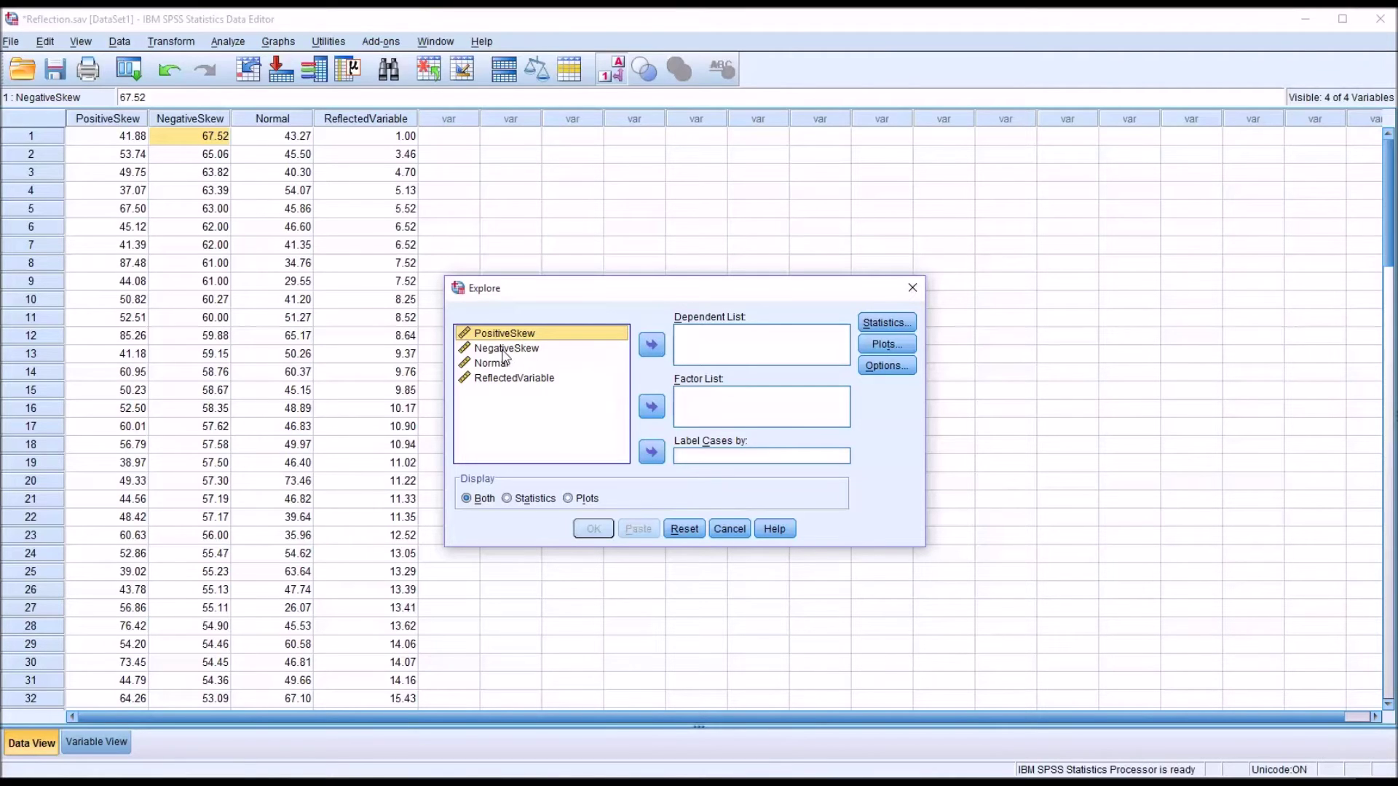
drag(506, 351, 724, 339)
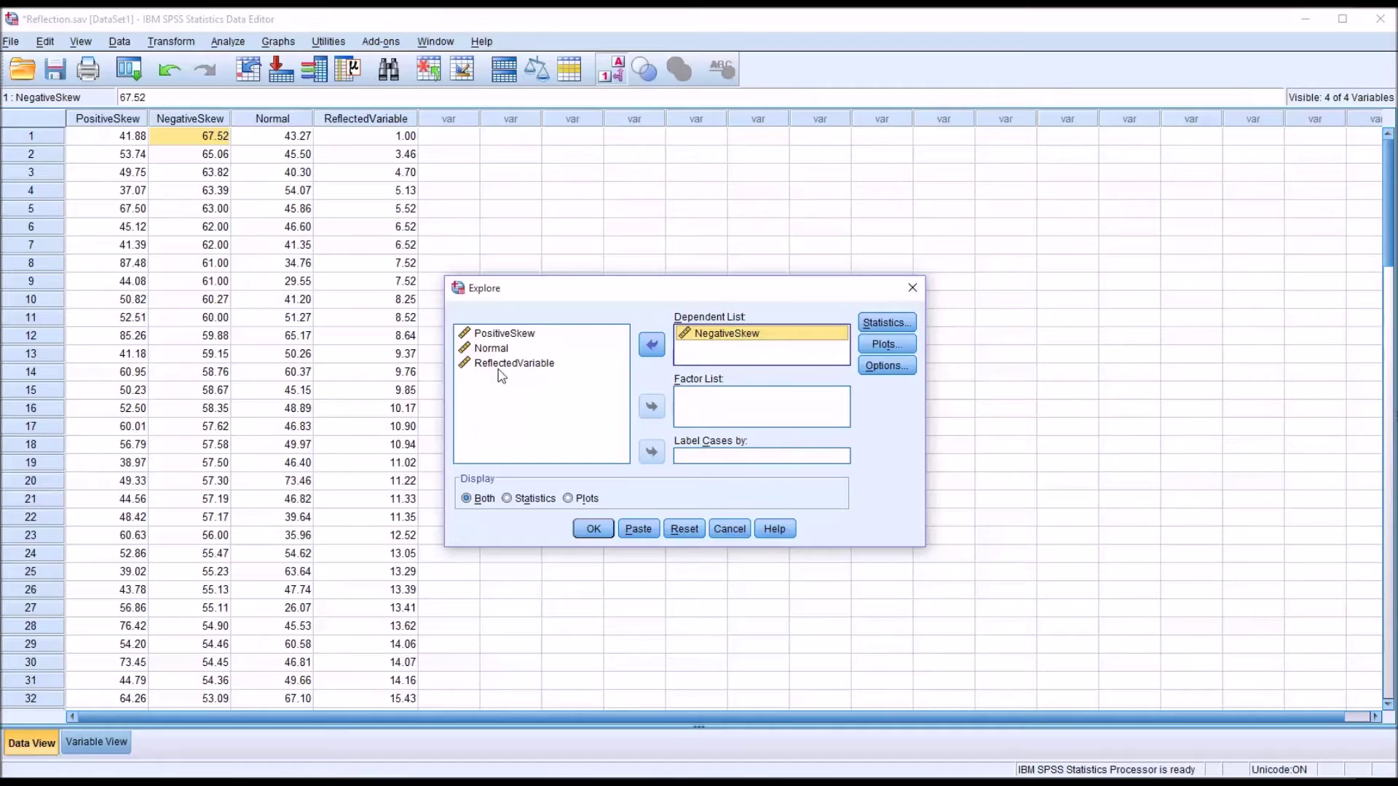
drag(495, 364, 698, 356)
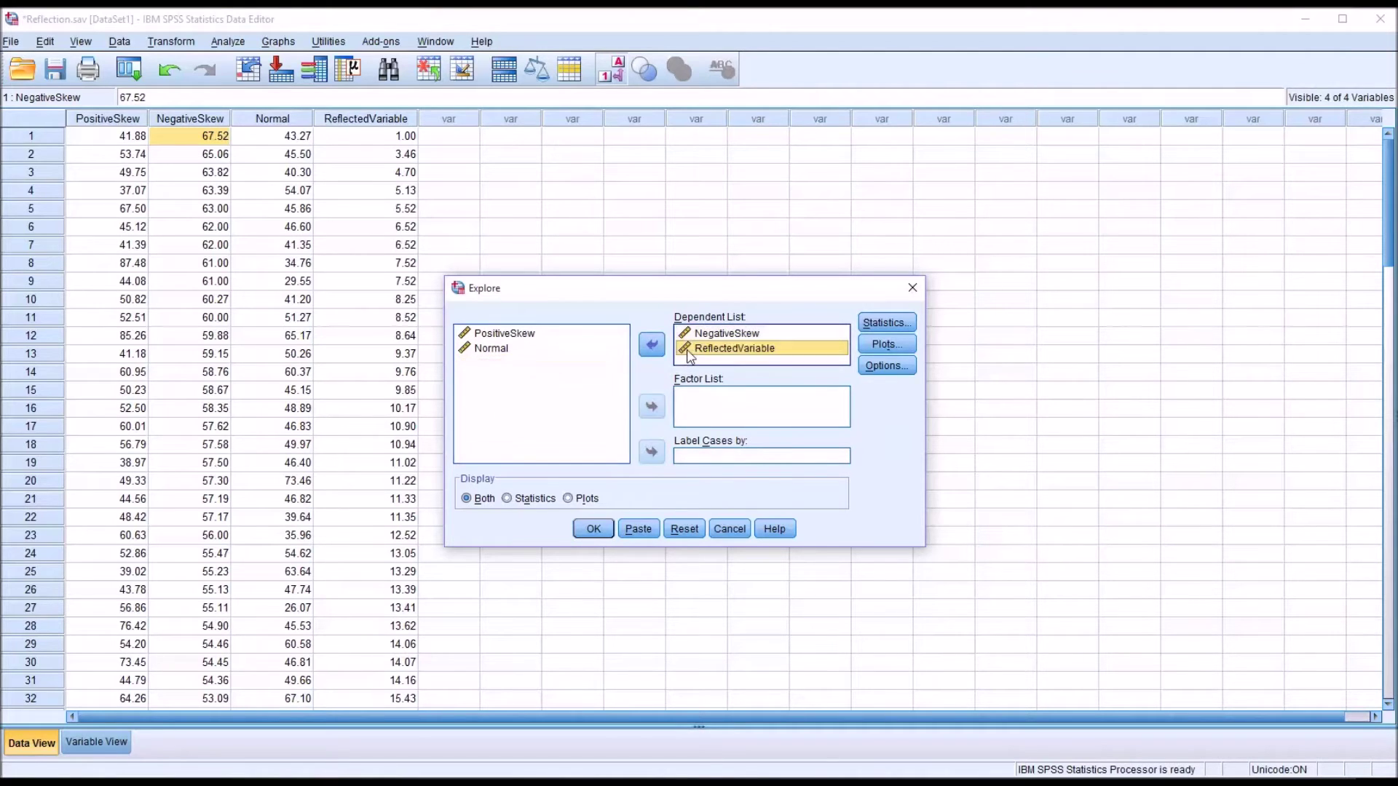
Step: Replace the stem-and-leaf plots with histograms, add normality plots with tests, and run the Explore analysis
click(884, 345)
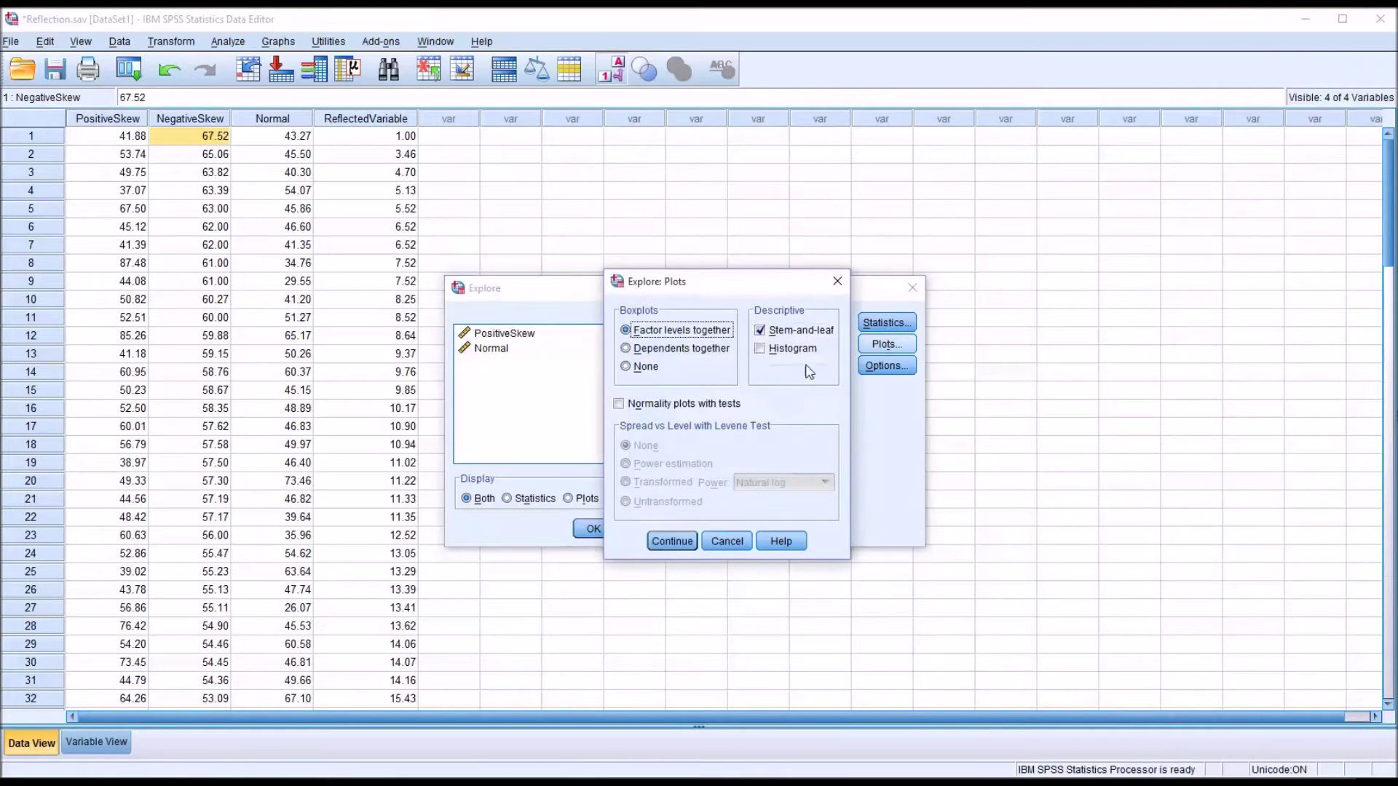
click(760, 332)
click(761, 349)
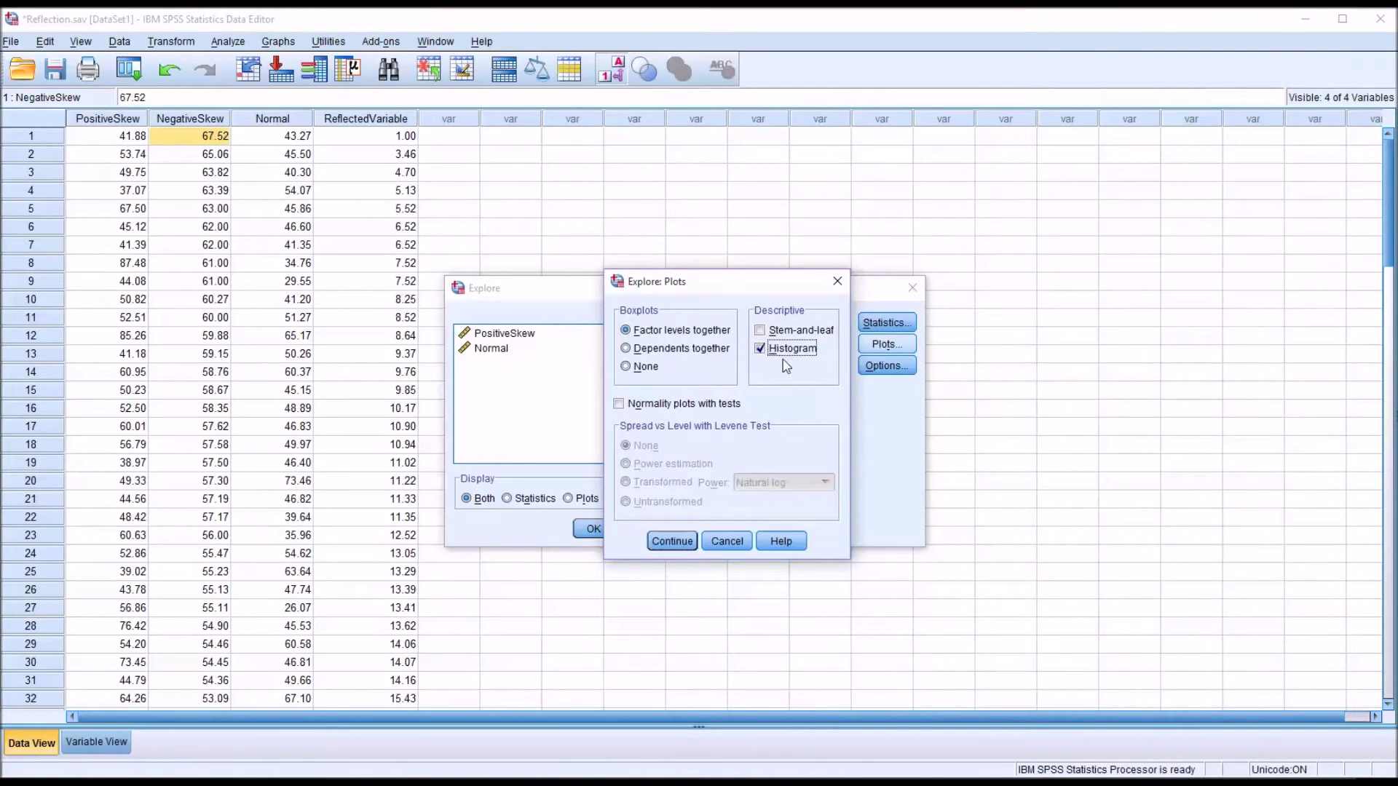
click(619, 405)
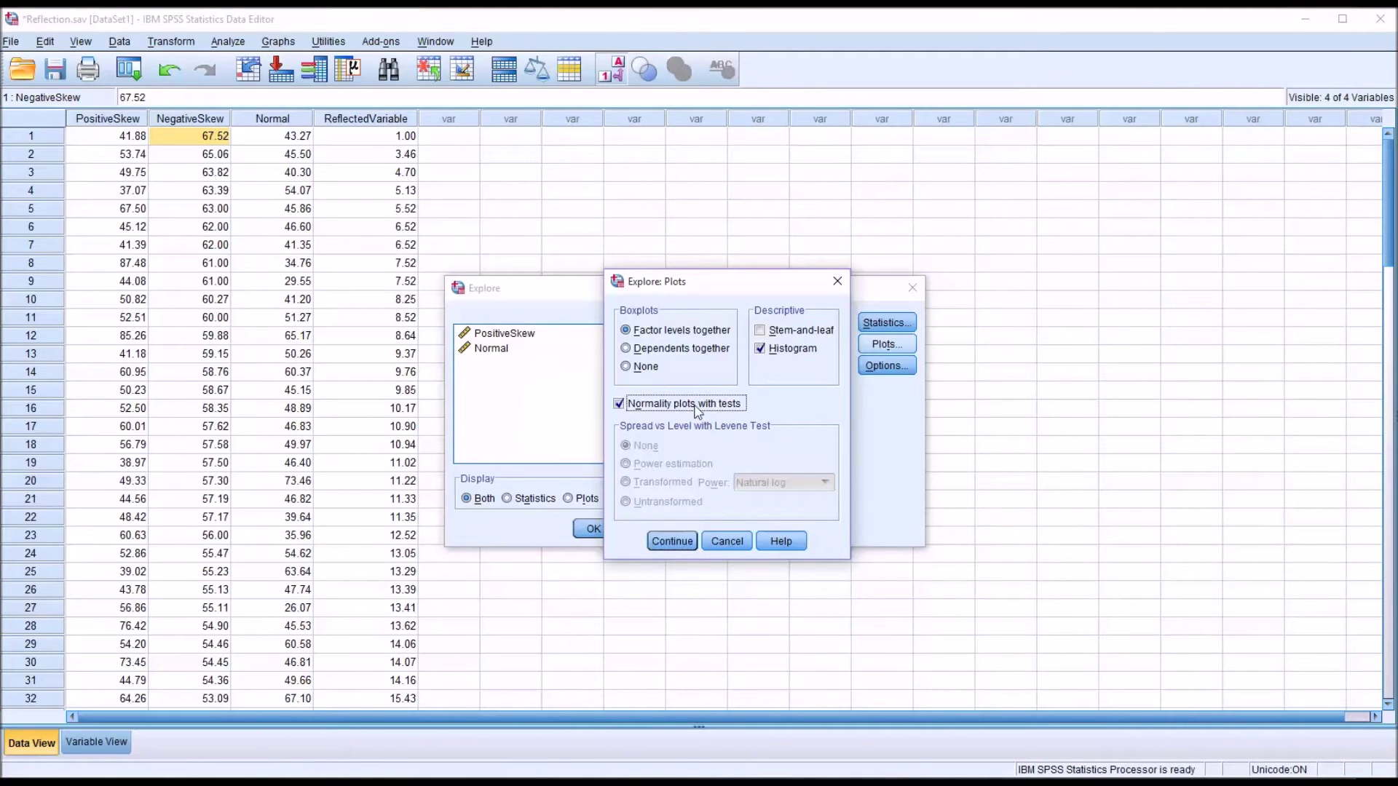
click(672, 542)
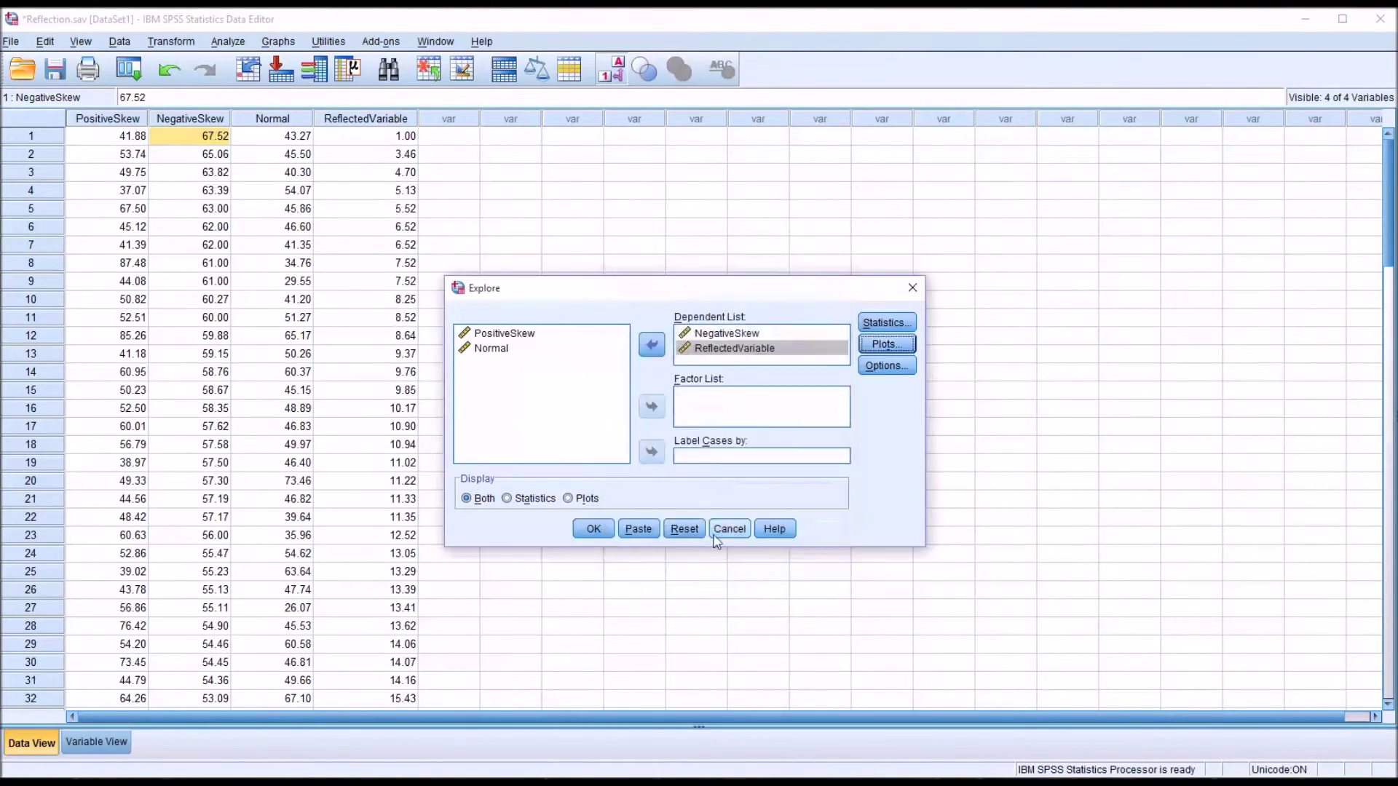
click(594, 530)
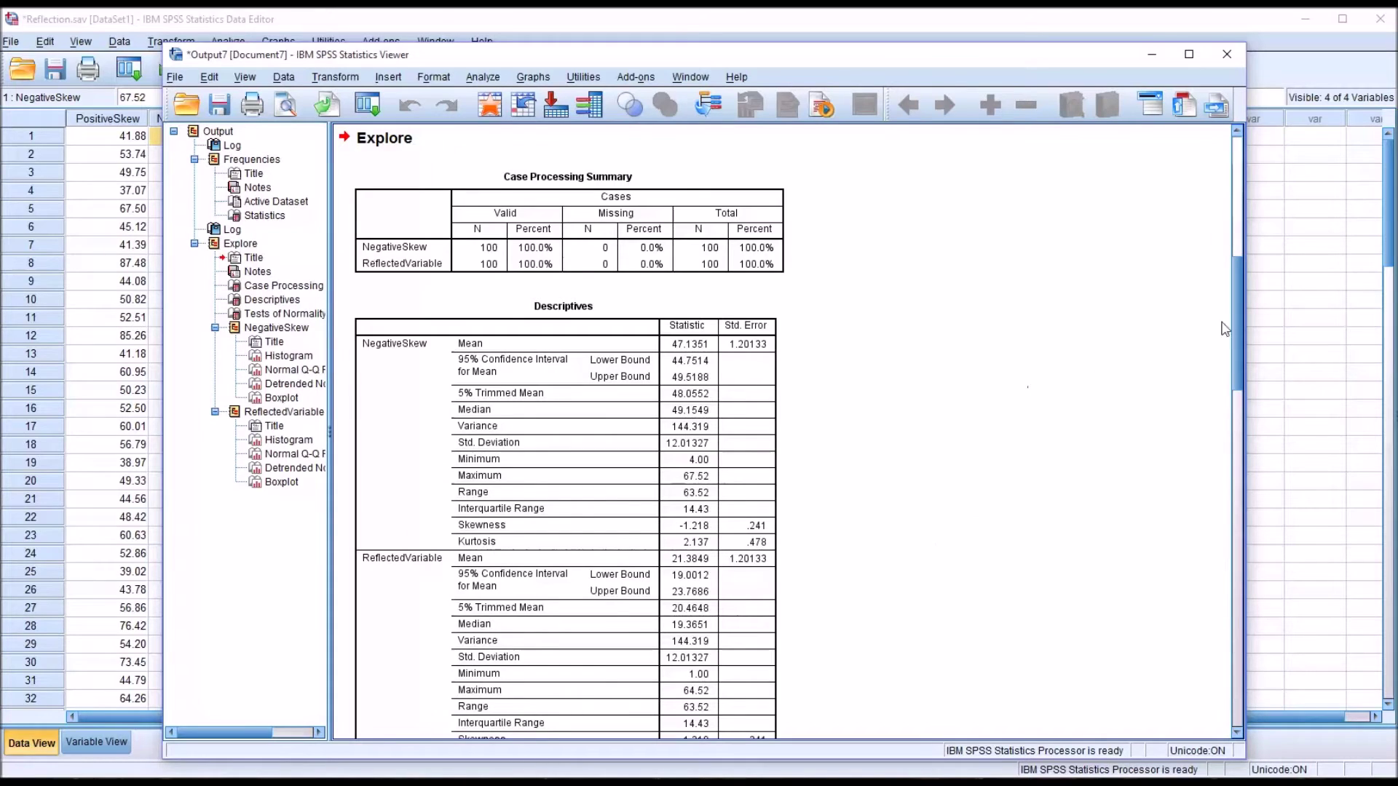
Step: Compare the statistics of NegativeSkew and ReflectedVariable in the Descriptives table, including skewness and kurtosis
drag(1237, 312, 1238, 349)
click(677, 311)
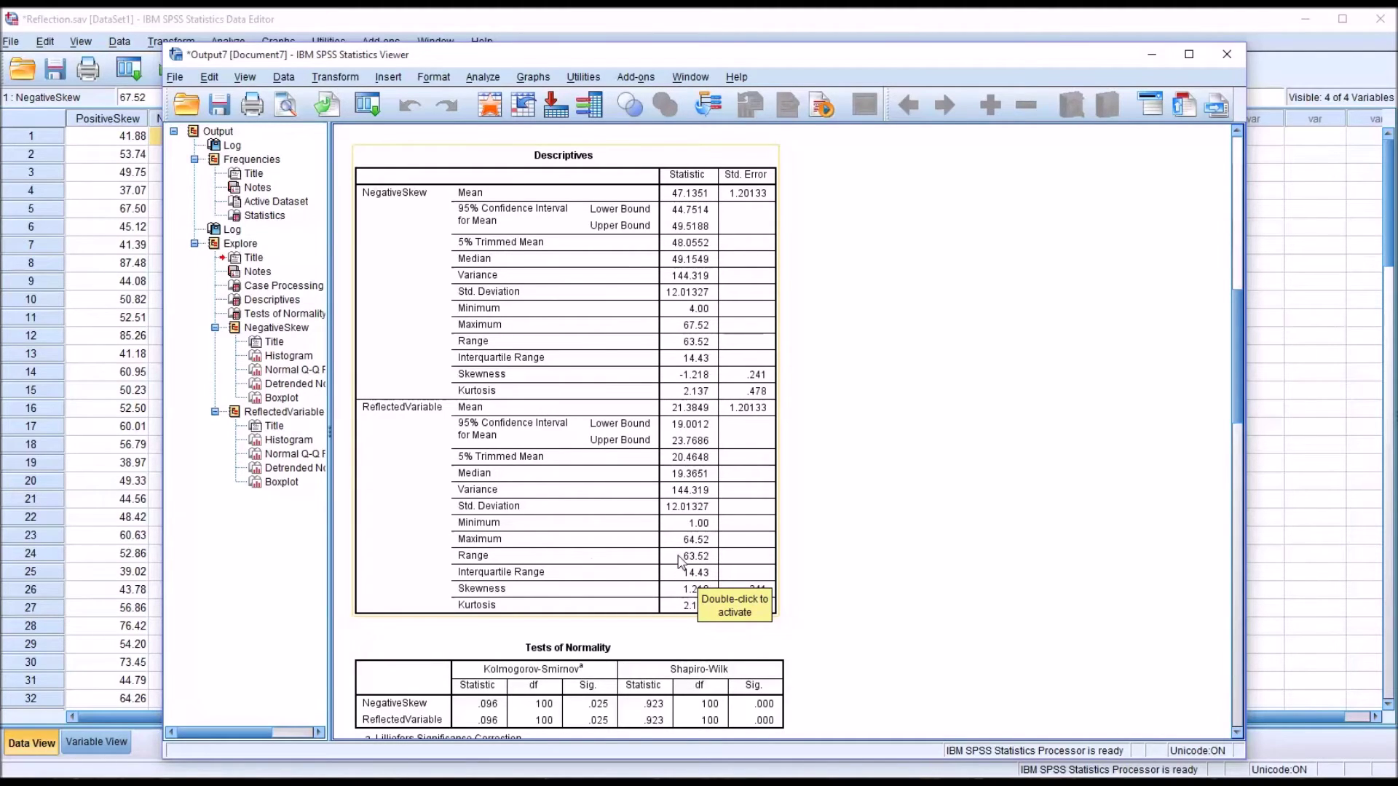
click(880, 658)
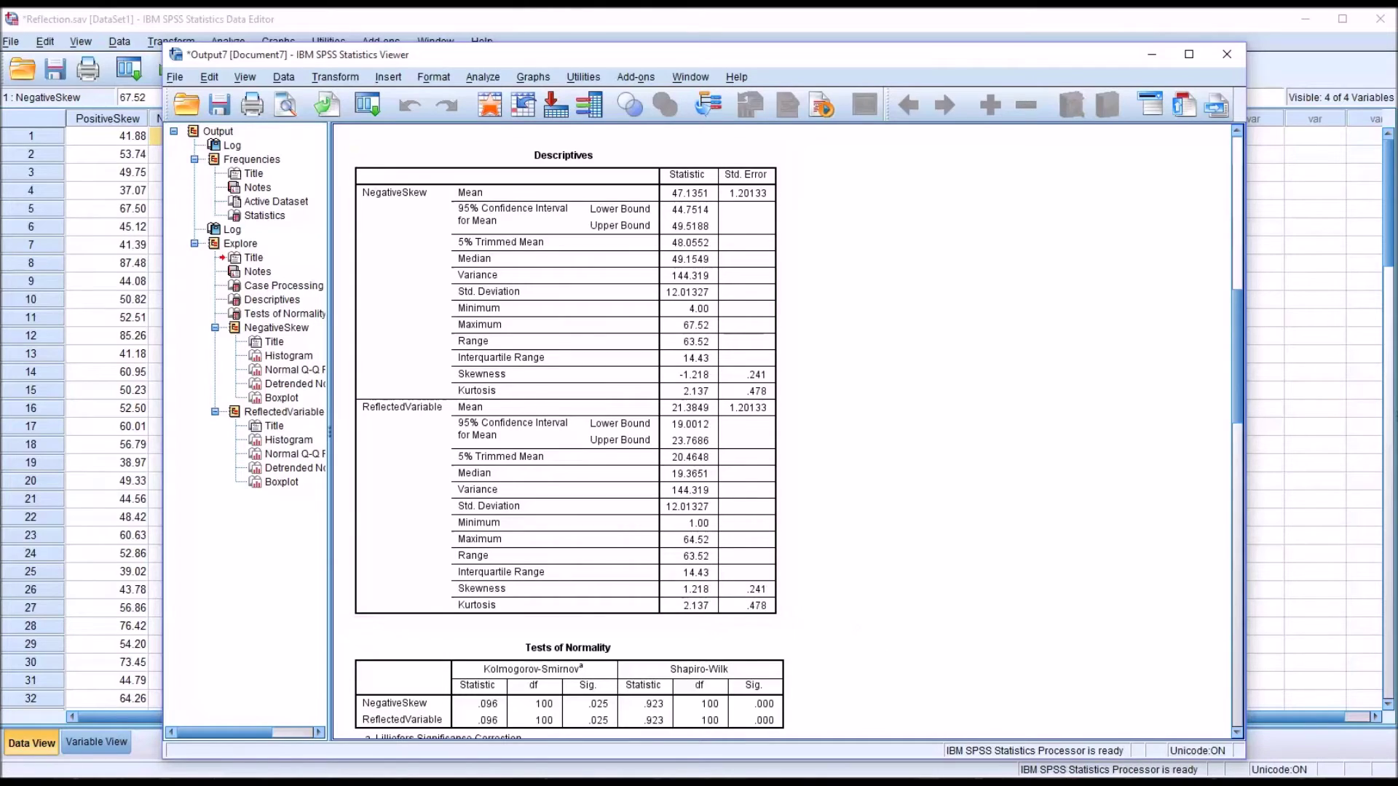
click(710, 576)
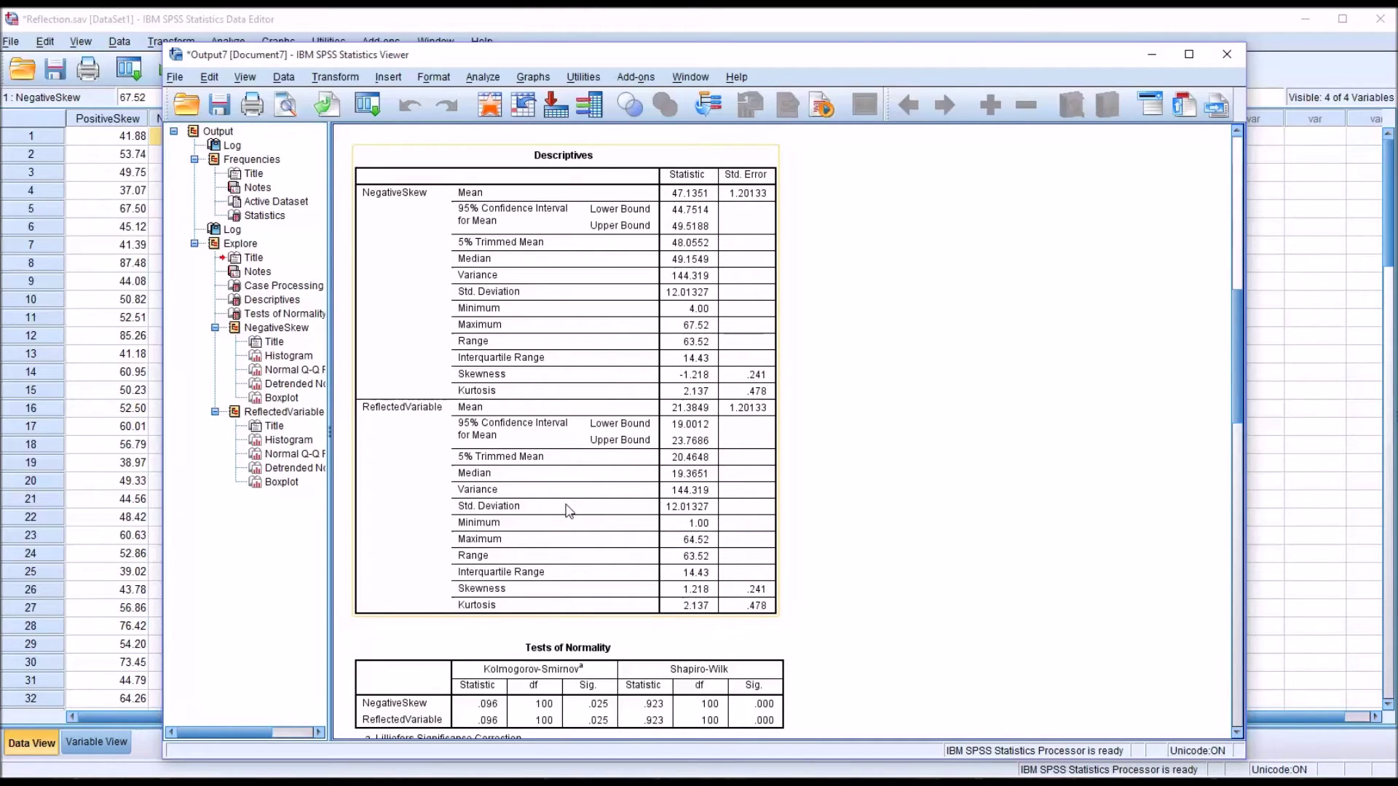
click(888, 680)
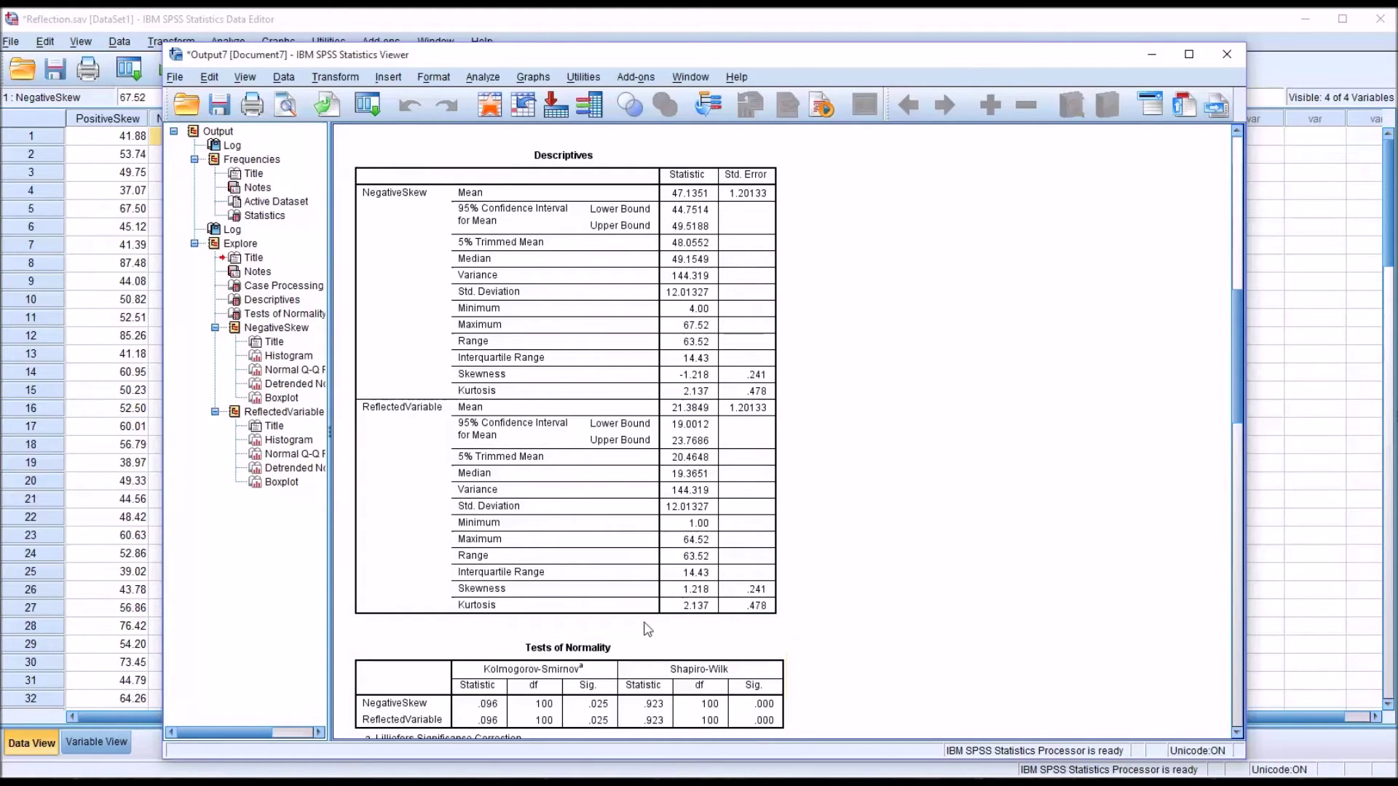
Step: Compare the Kolmogorov-Smirnov and Shapiro-Wilk results of both variables in the Tests of Normality table
click(1240, 736)
click(1240, 735)
click(1240, 735)
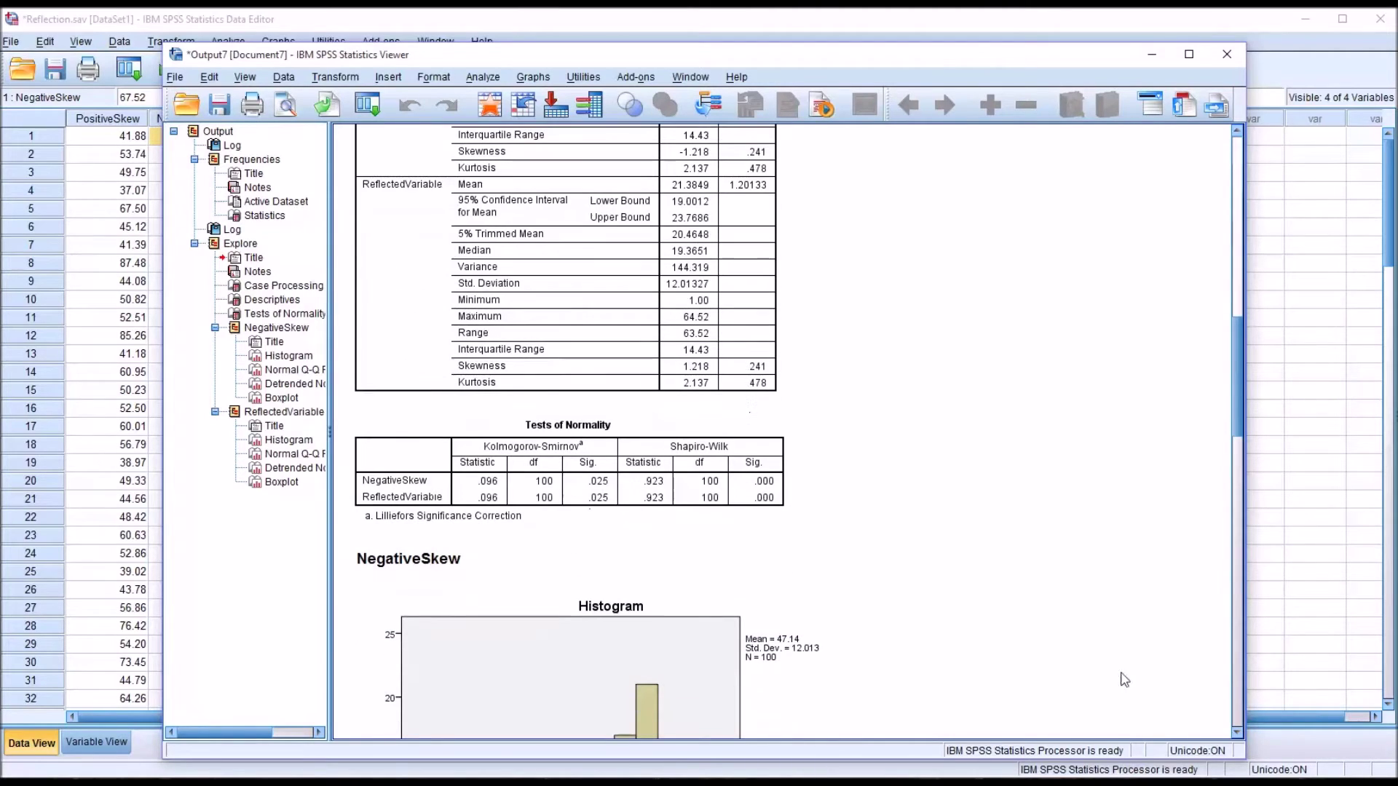
click(756, 475)
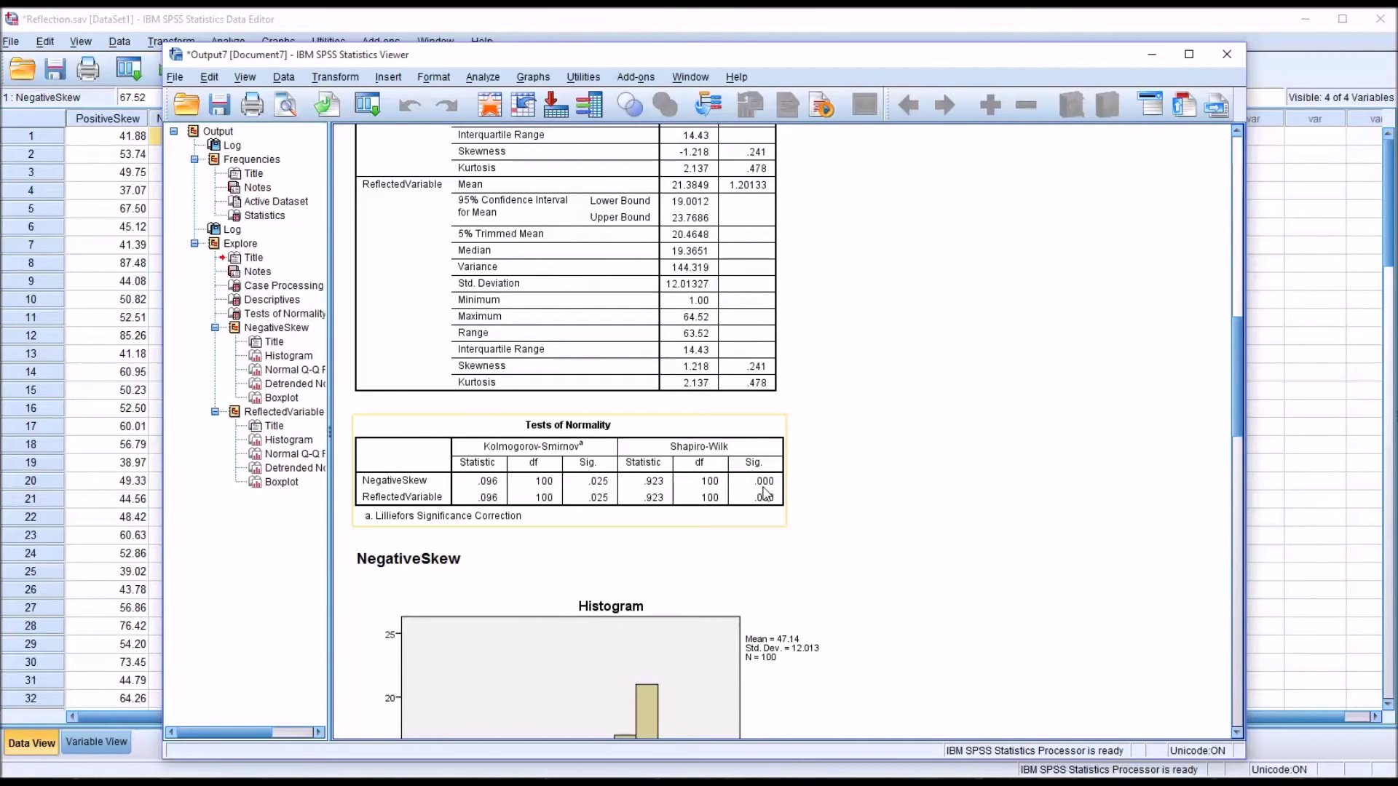
click(821, 505)
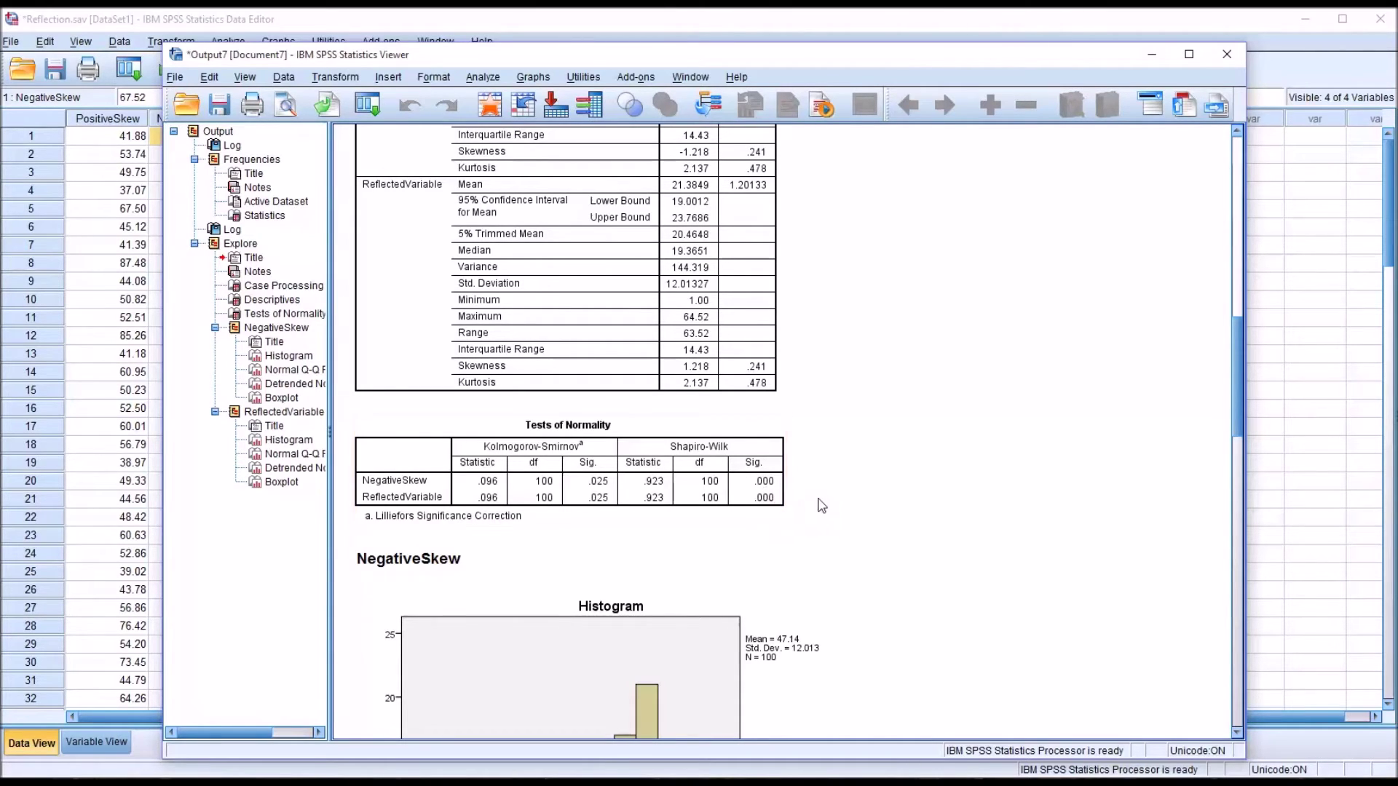
click(699, 521)
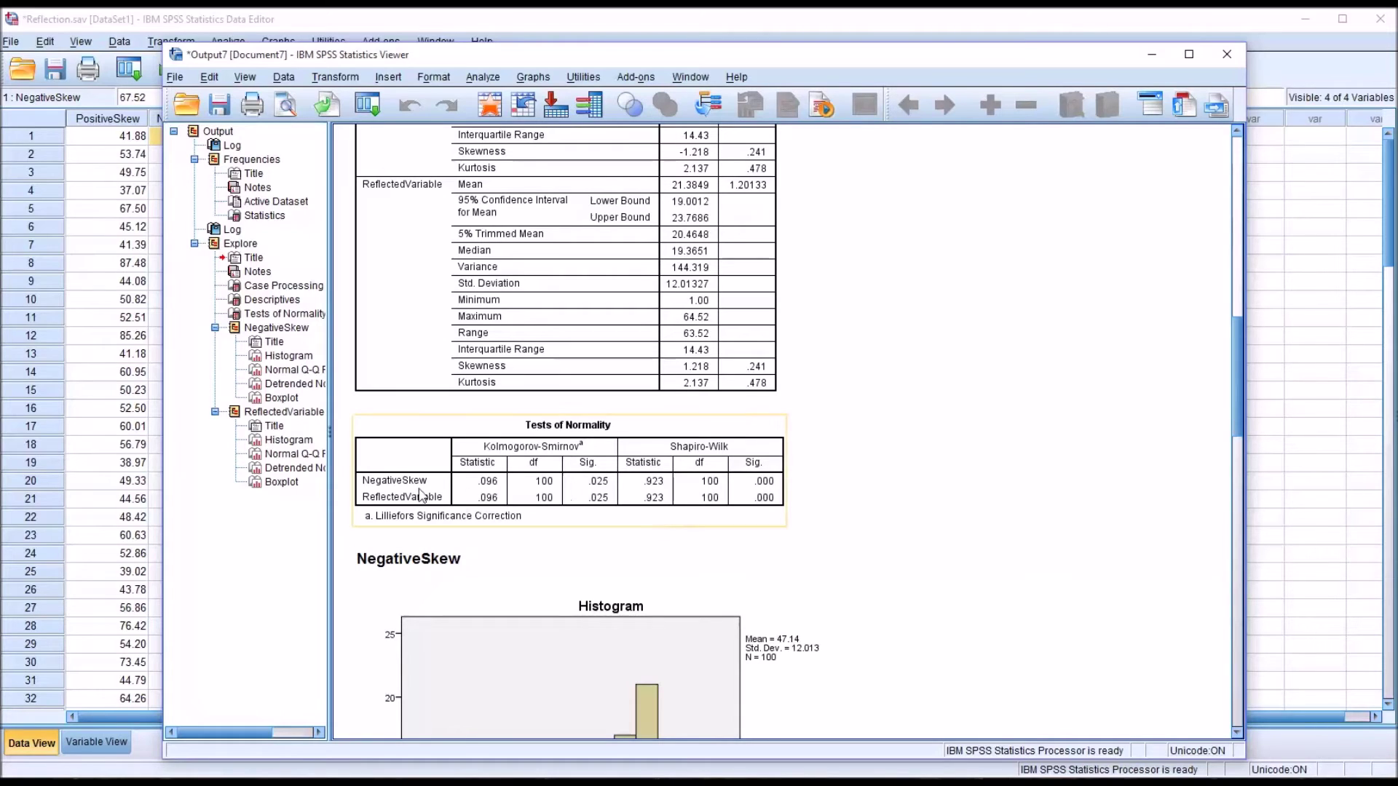
click(843, 498)
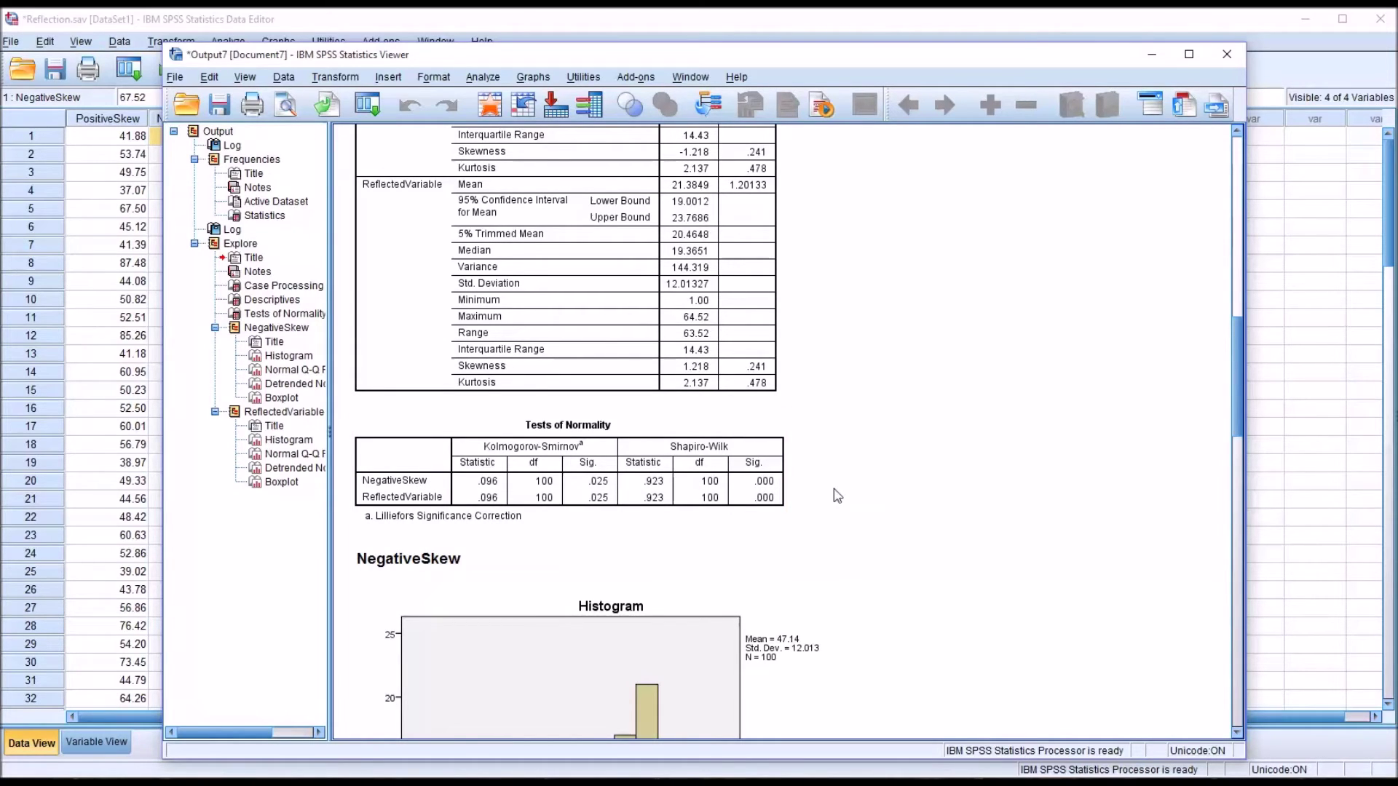
click(750, 490)
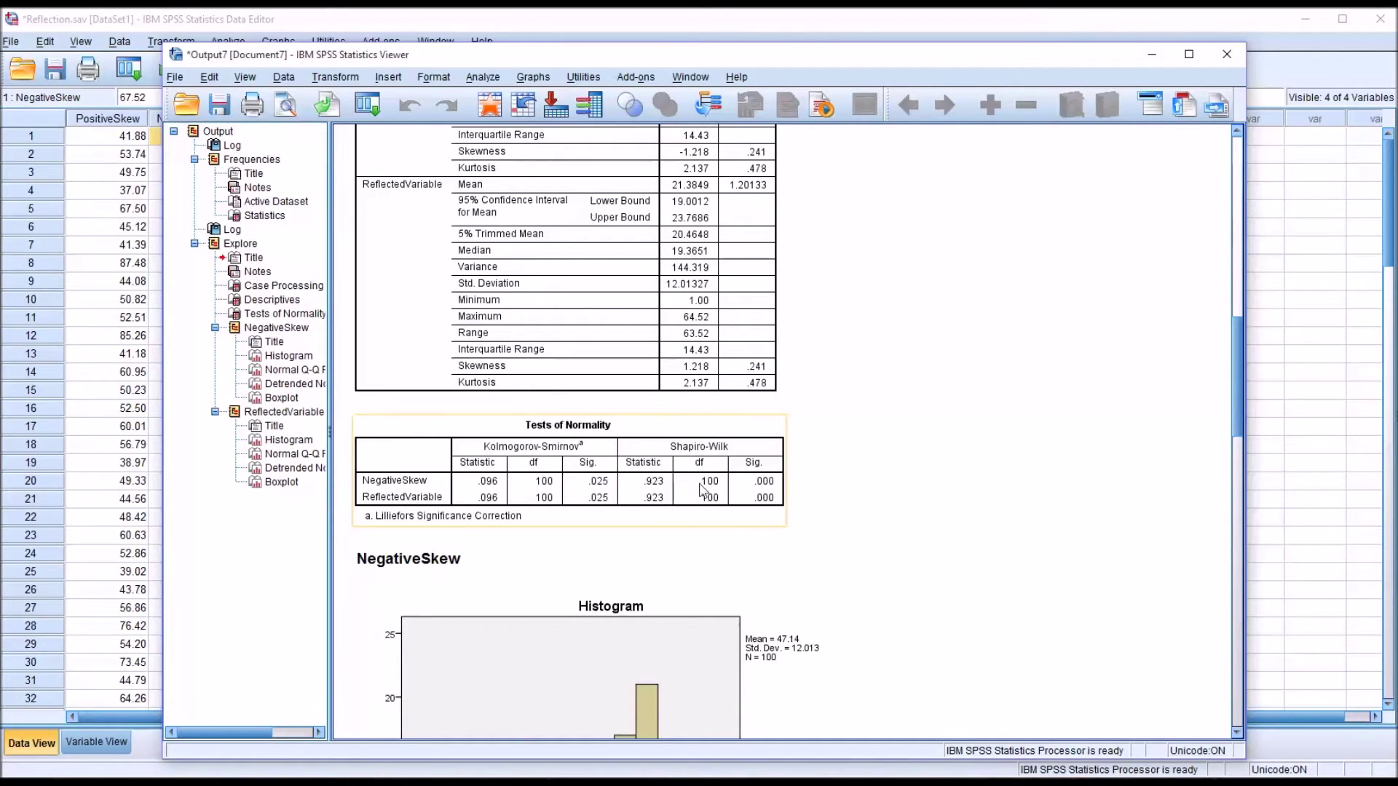
click(910, 619)
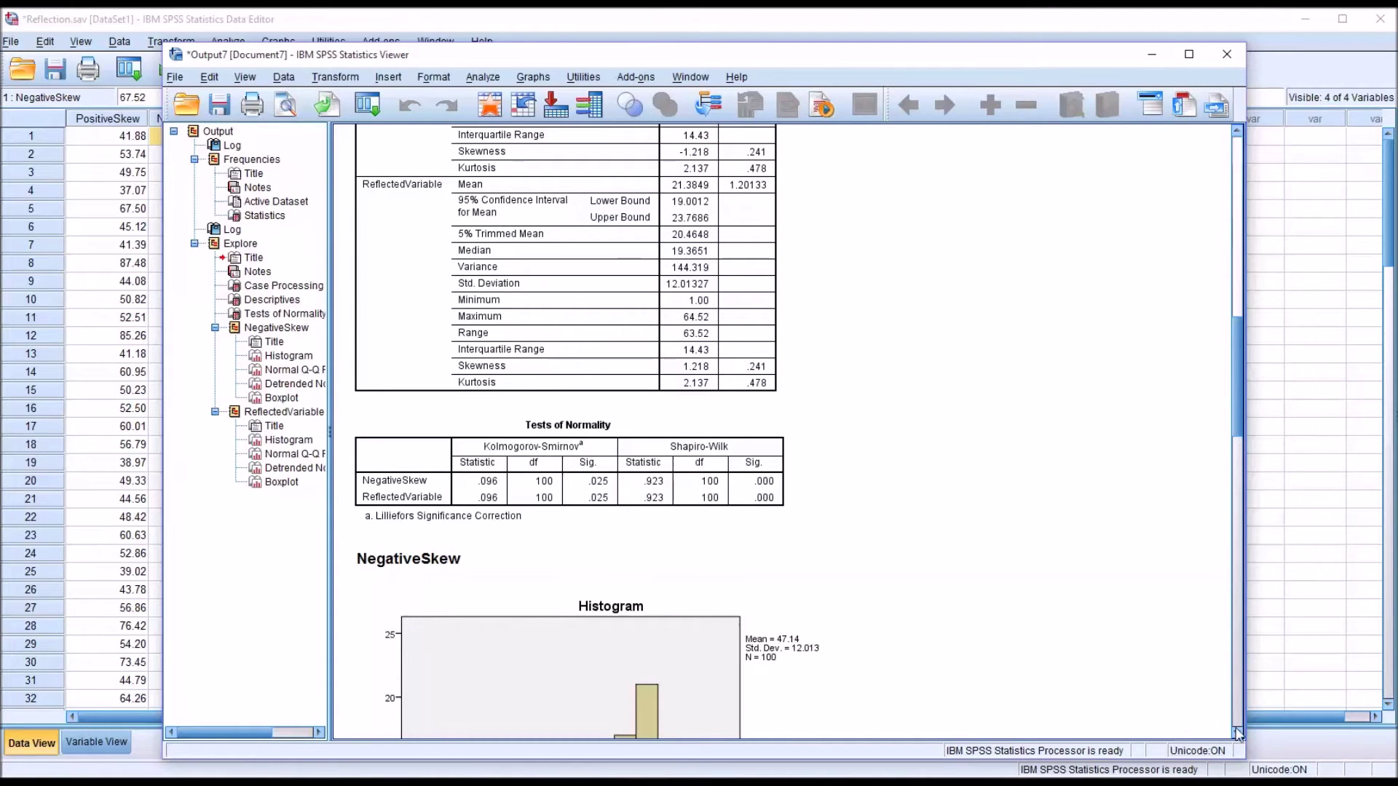
Step: Examine the histogram, normal Q-Q plot and boxplot of NegativeSkew in the Explore output
drag(1239, 731, 1239, 731)
click(735, 448)
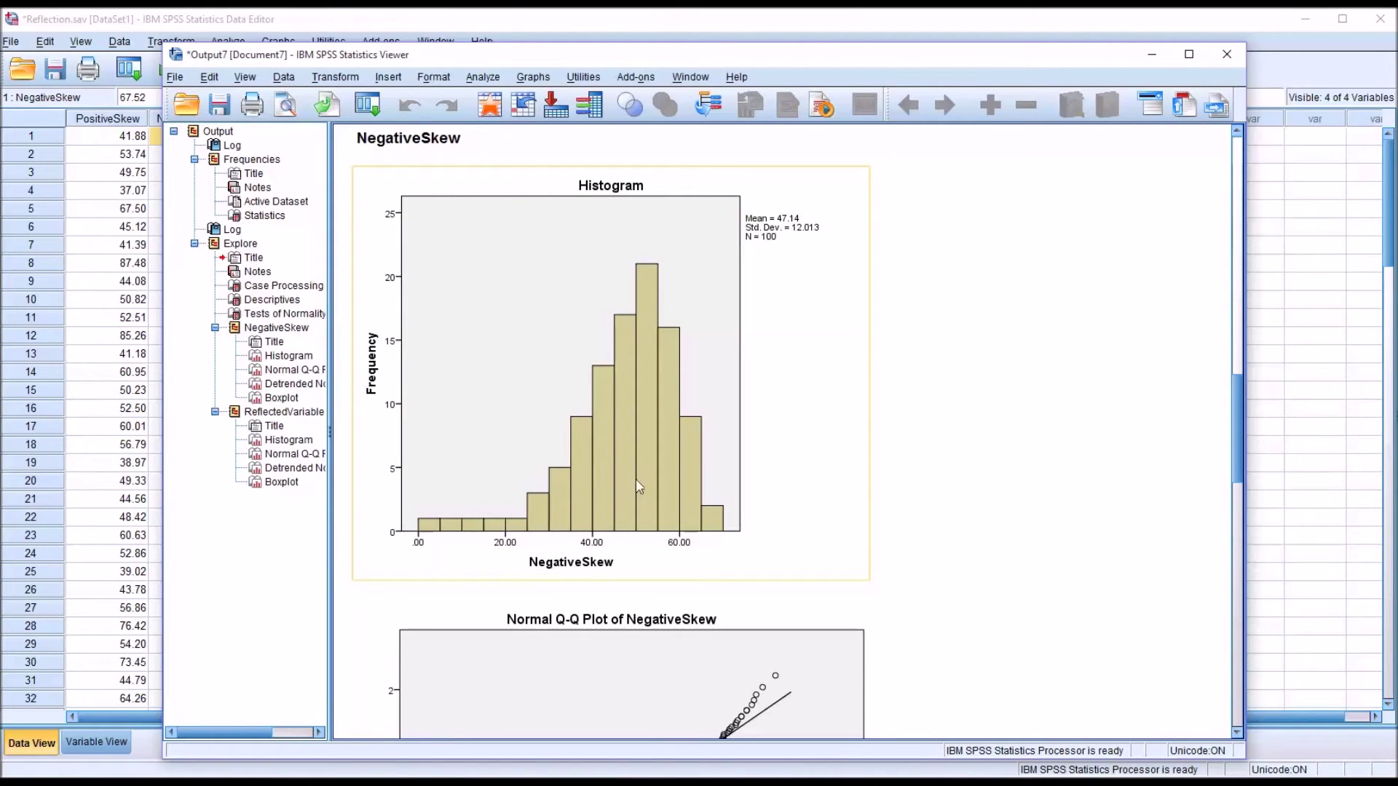
drag(1236, 434, 1233, 487)
click(806, 525)
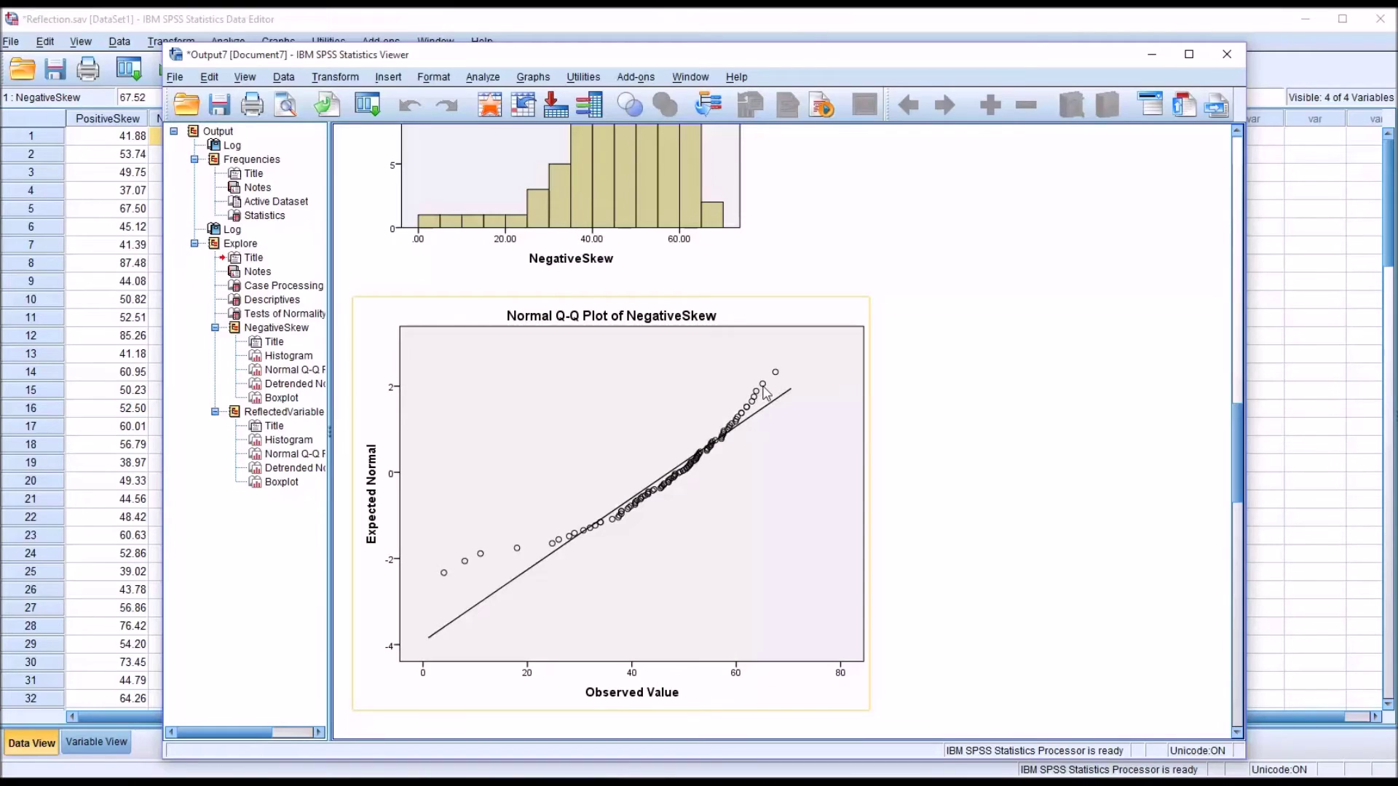
click(939, 551)
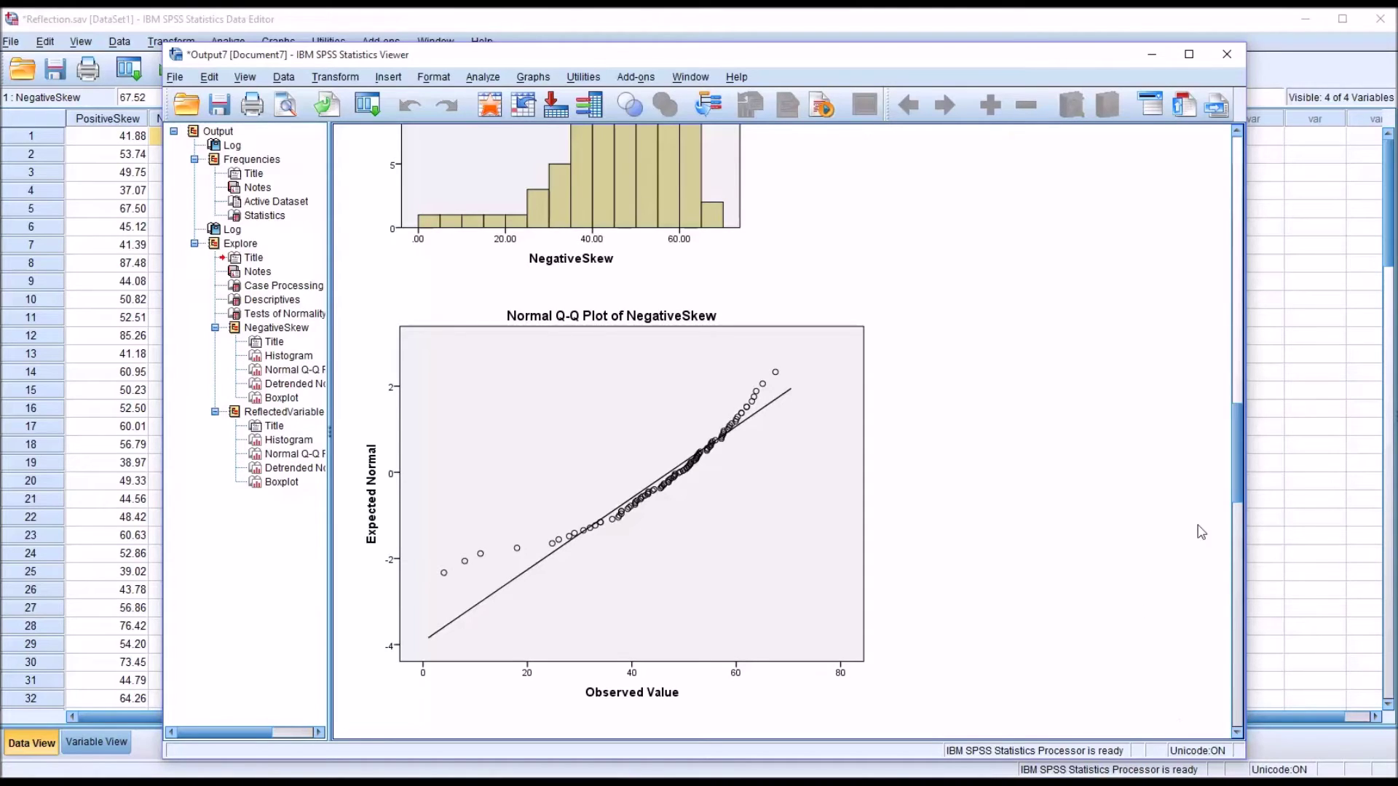
drag(1236, 502, 1246, 594)
click(796, 629)
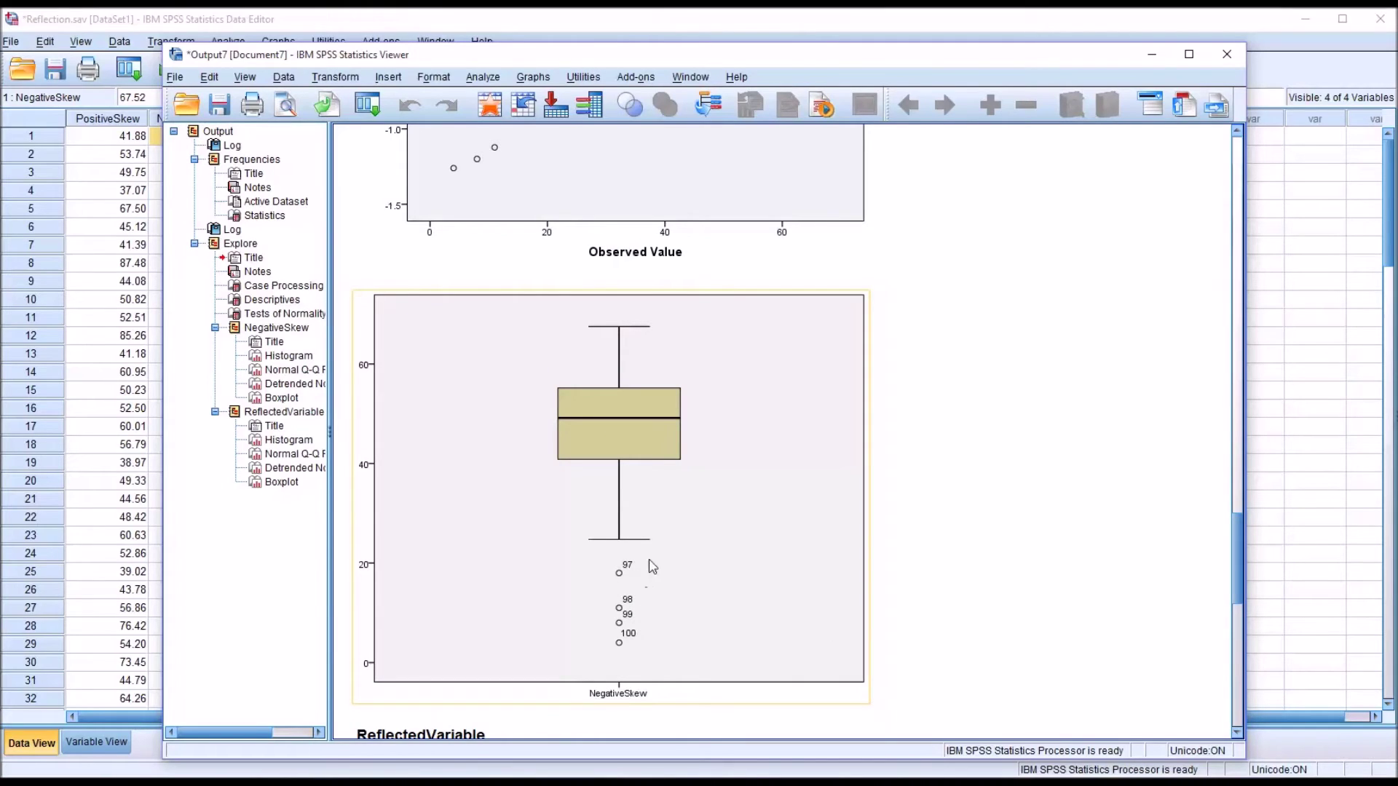
click(1095, 570)
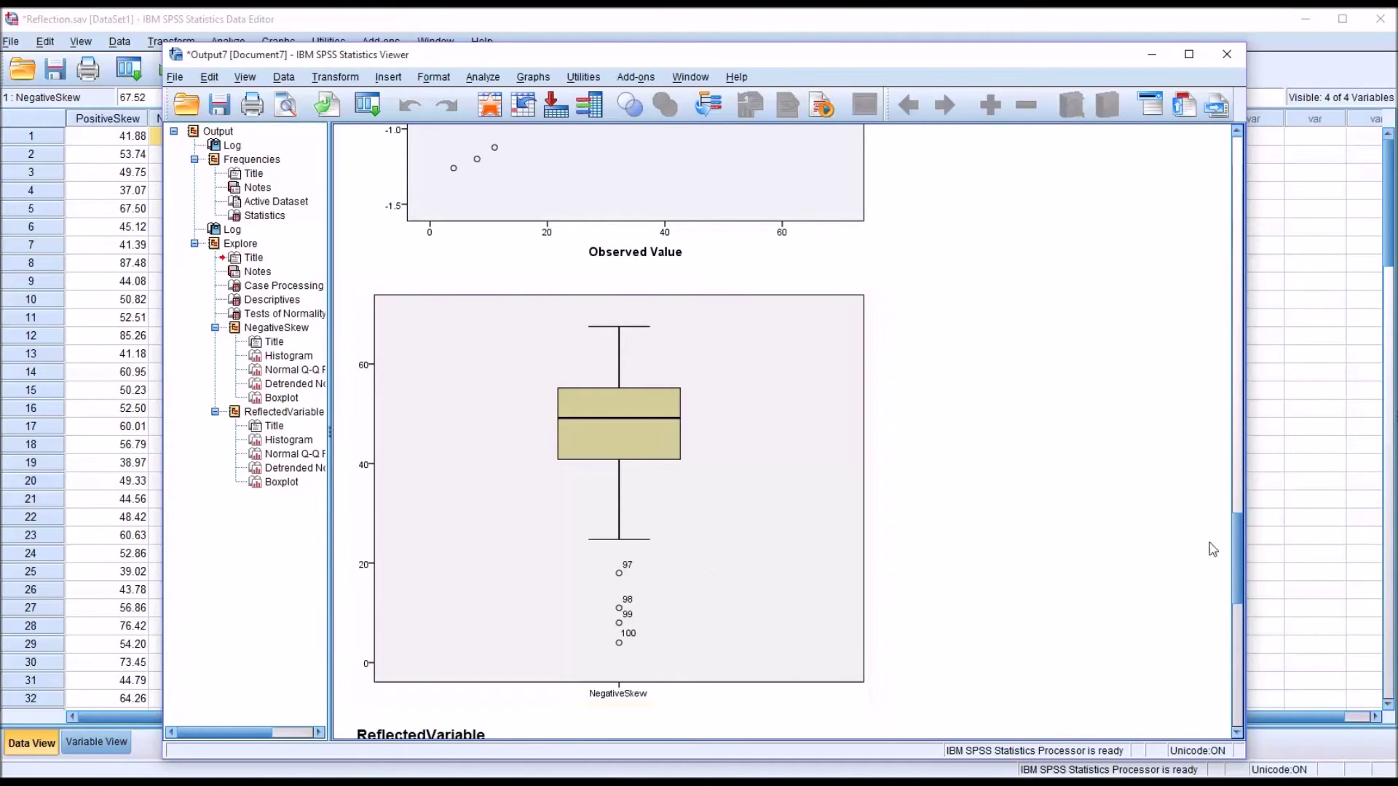
Step: Examine the histogram, normal Q-Q plot and boxplot of ReflectedVariable in the Explore output
mouse_move(1237, 539)
mouse_down()
mouse_move(1238, 570)
mouse_move(1236, 553)
mouse_up()
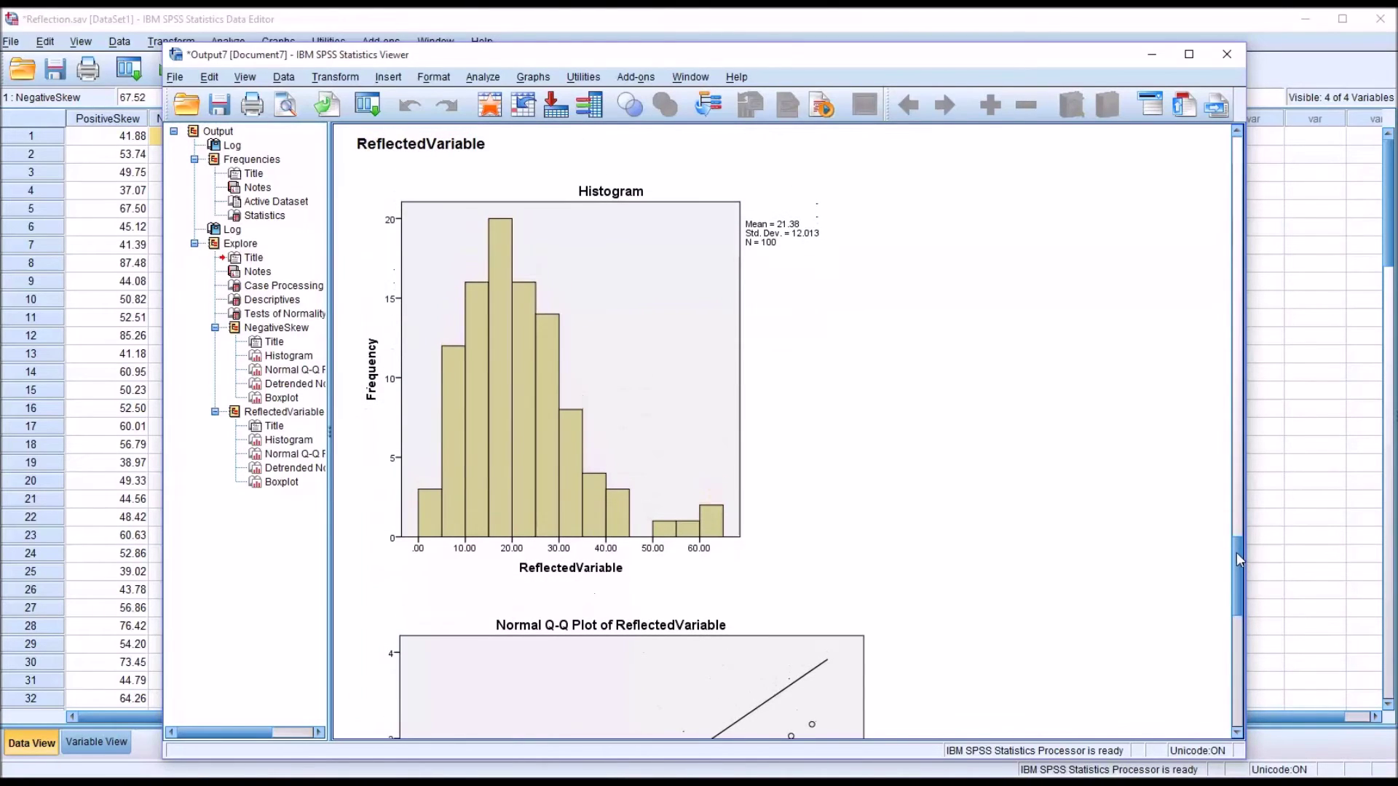
click(743, 537)
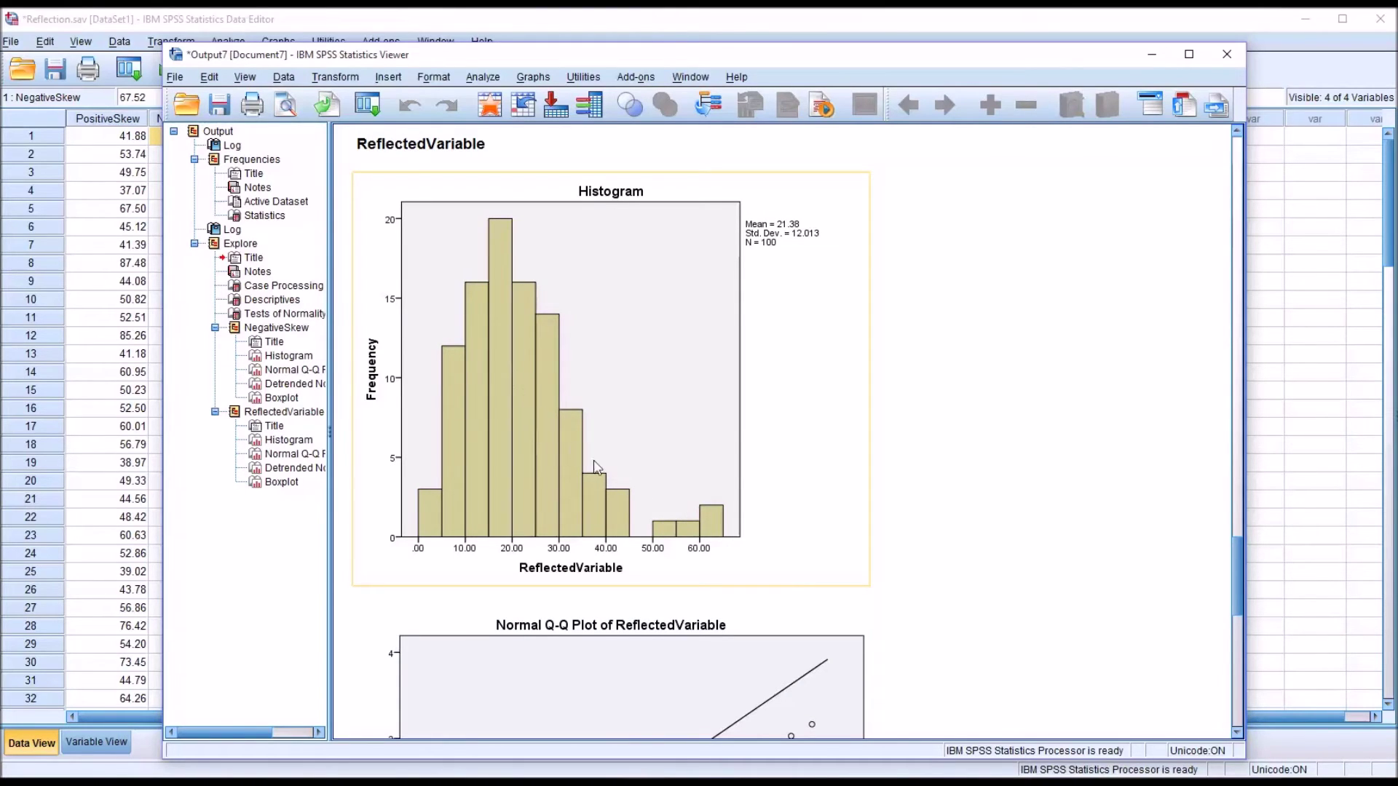
click(1080, 546)
drag(1239, 561, 1234, 599)
click(502, 628)
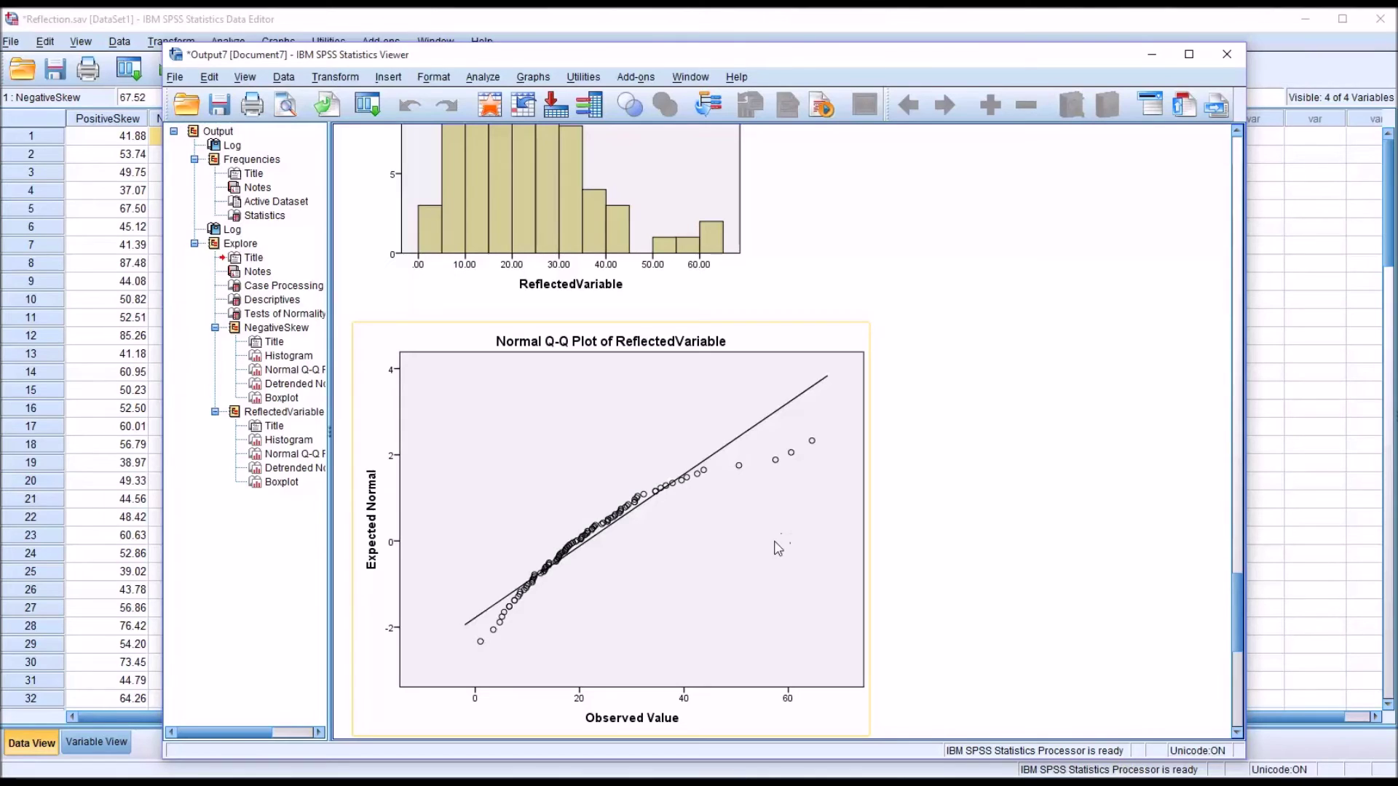
click(971, 570)
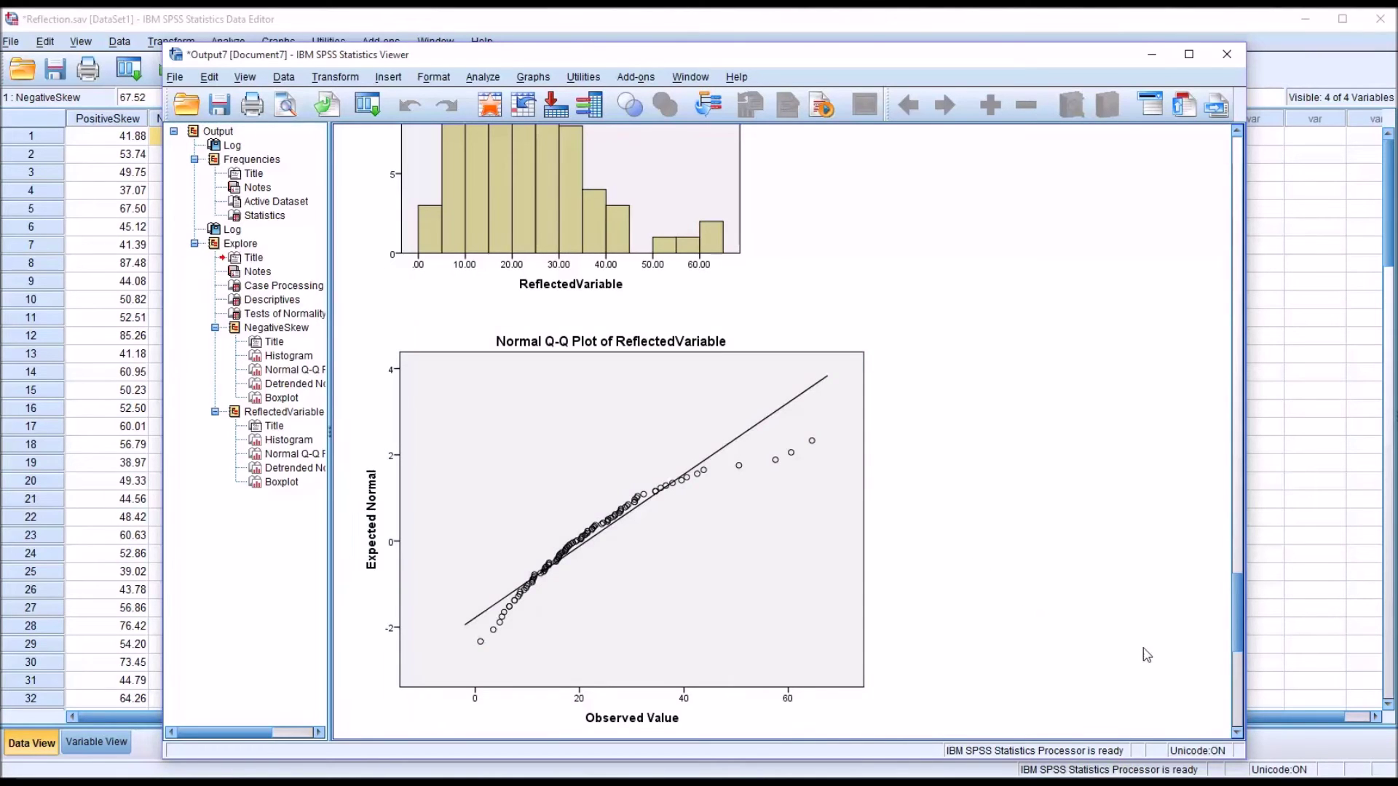
drag(1237, 618, 1237, 692)
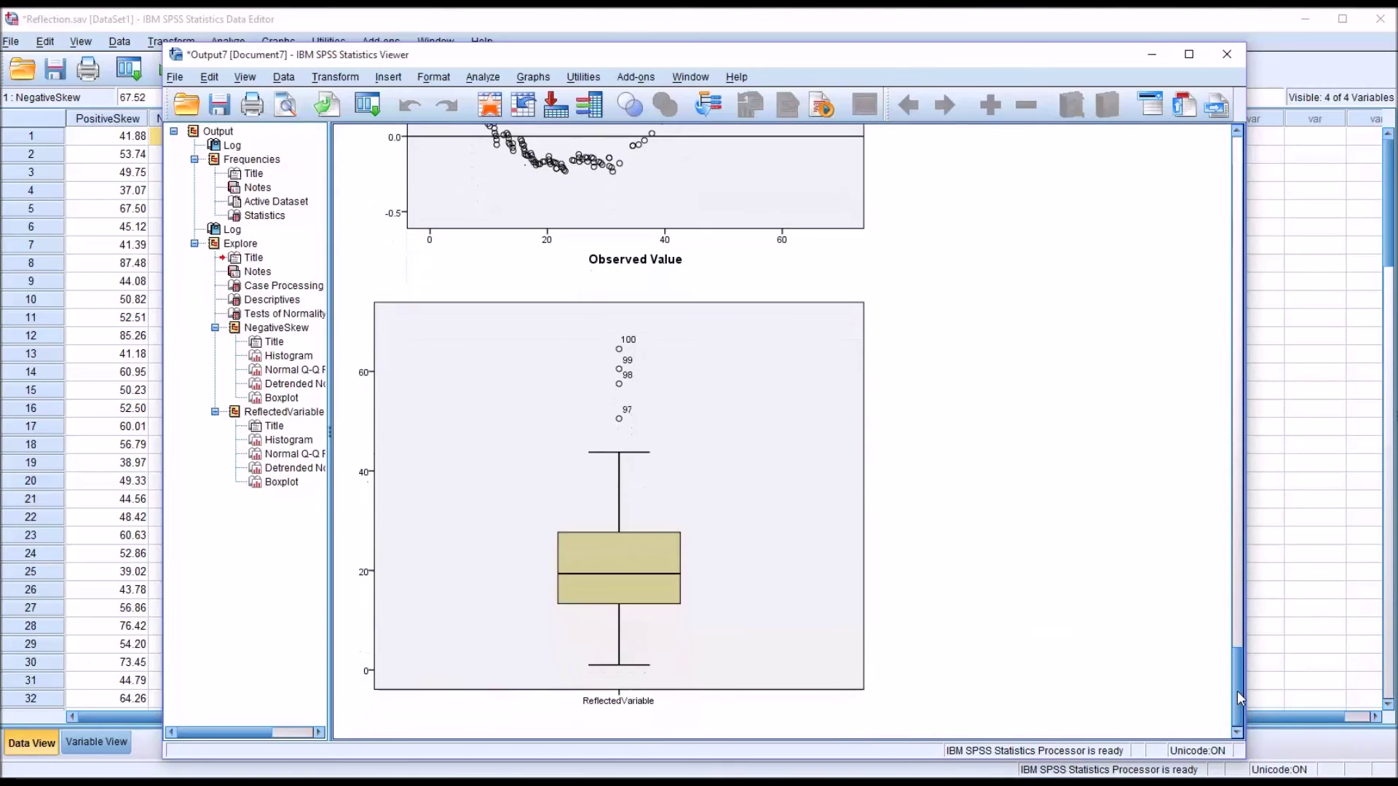
click(754, 505)
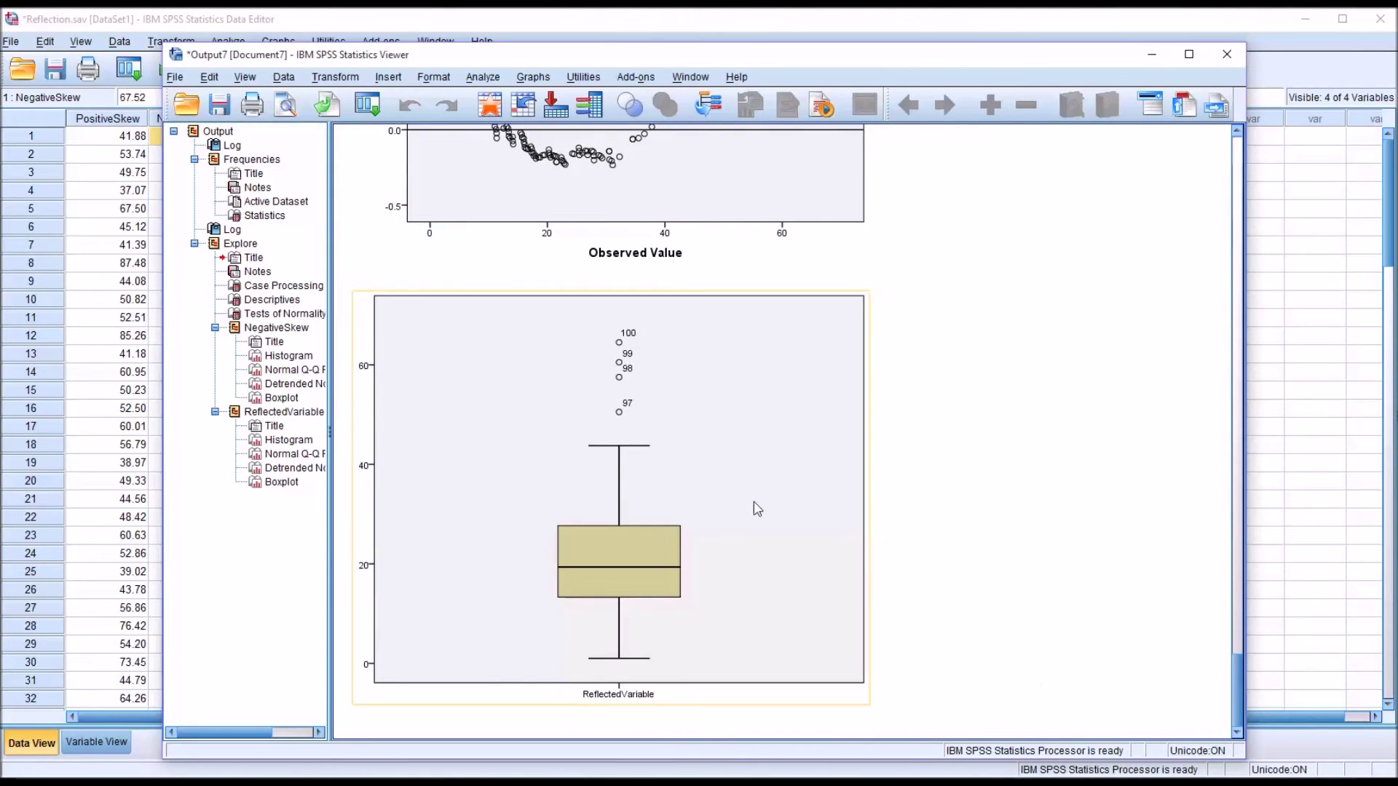
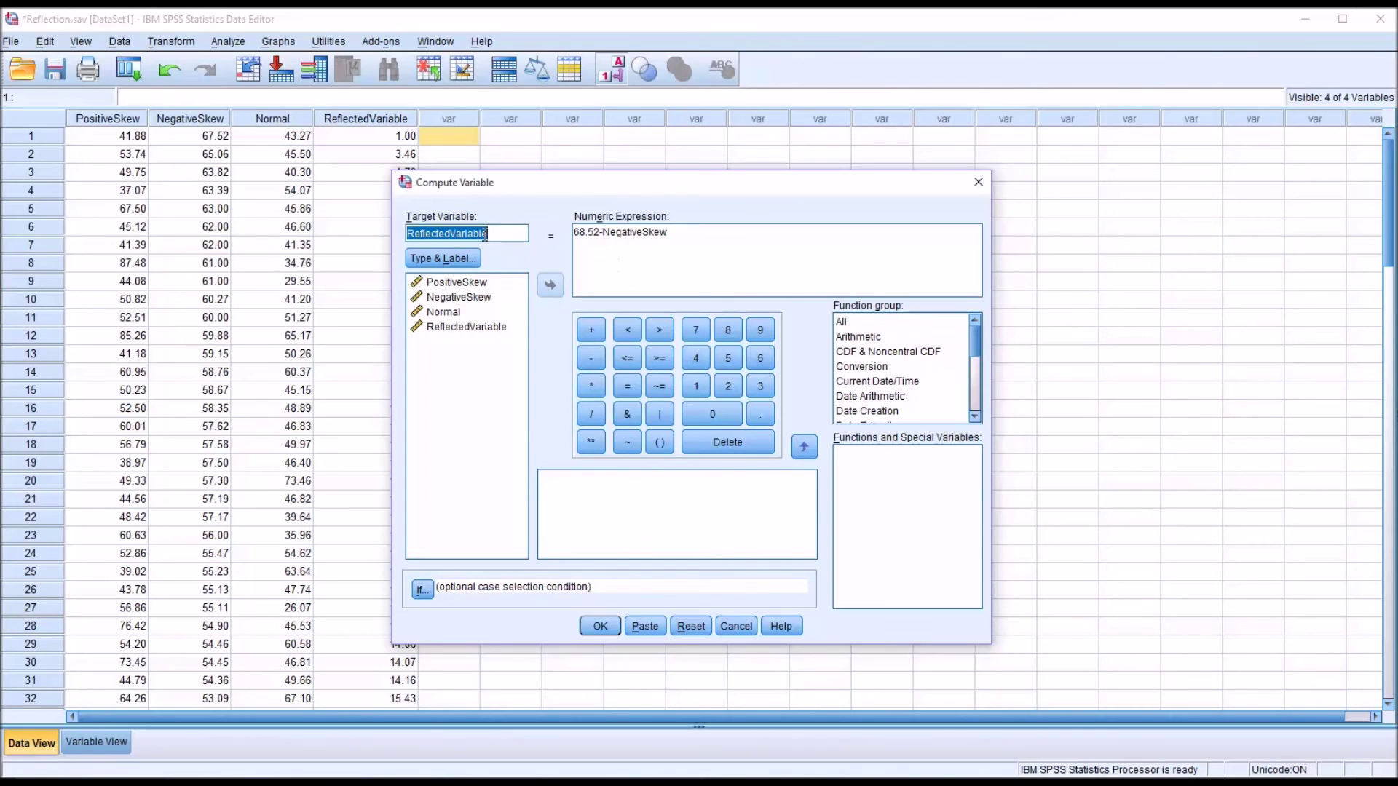
Step: Compute a new variable named SQRT with the numeric expression sqrt(68.52-NegativeSkew)
drag(490, 232, 406, 227)
text(SQRT)
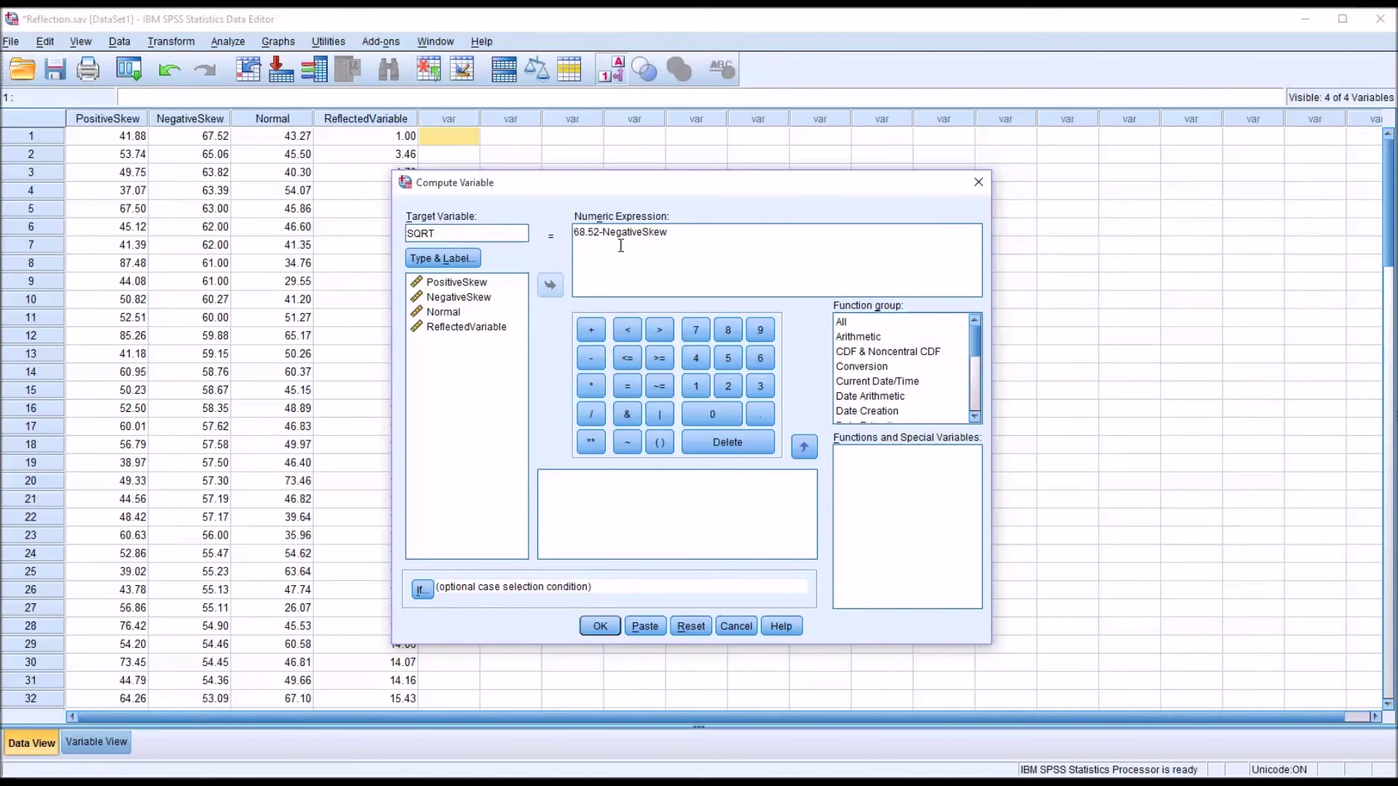
click(583, 245)
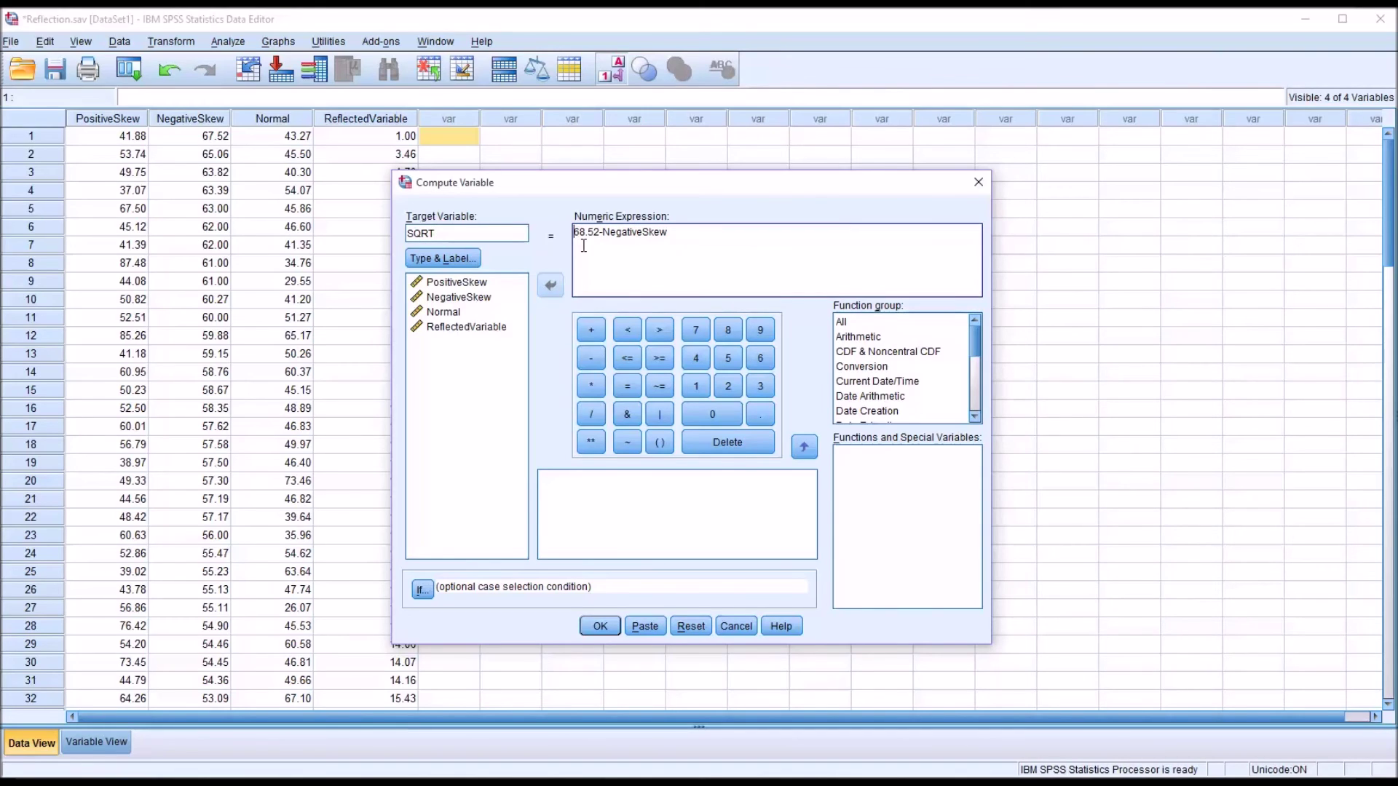
text(()
click(576, 232)
text(sqrt)
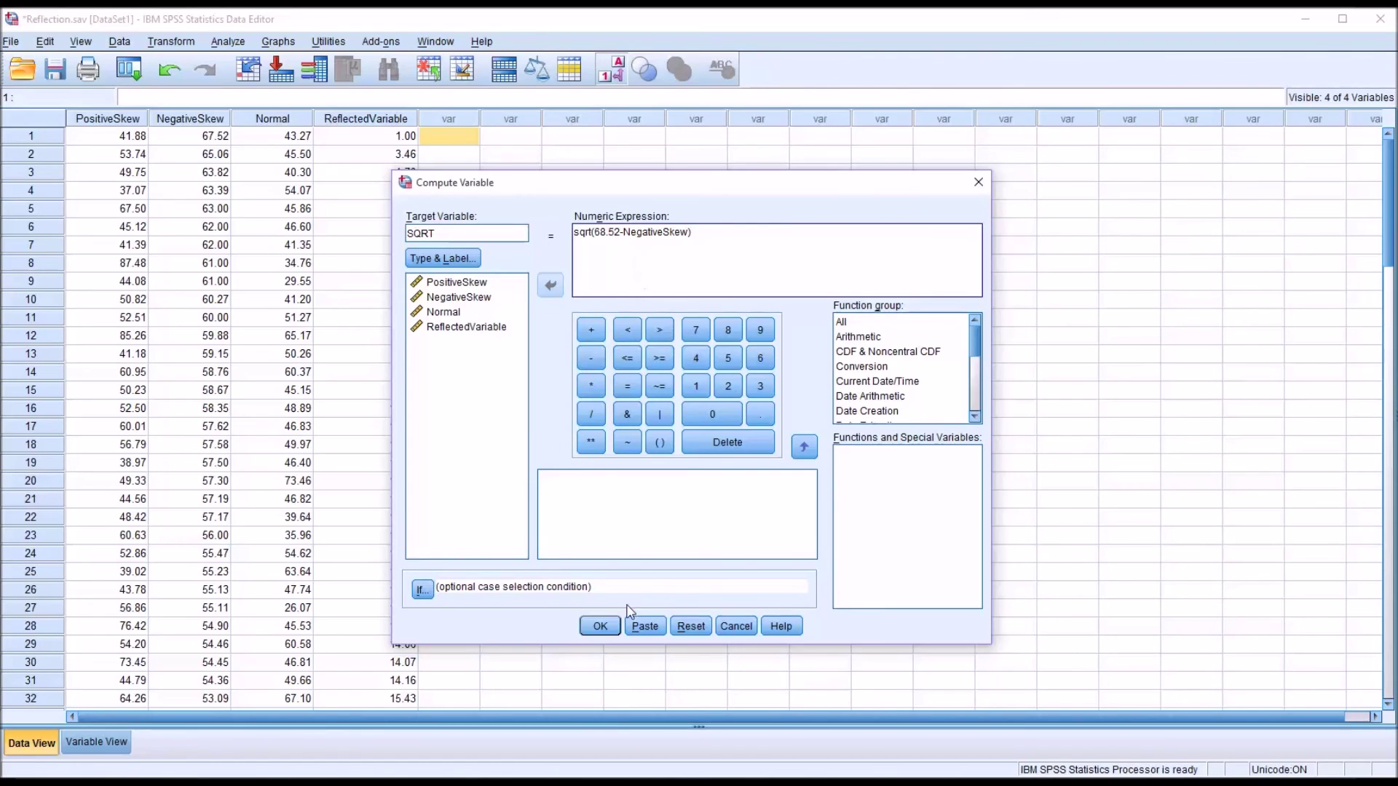
click(600, 626)
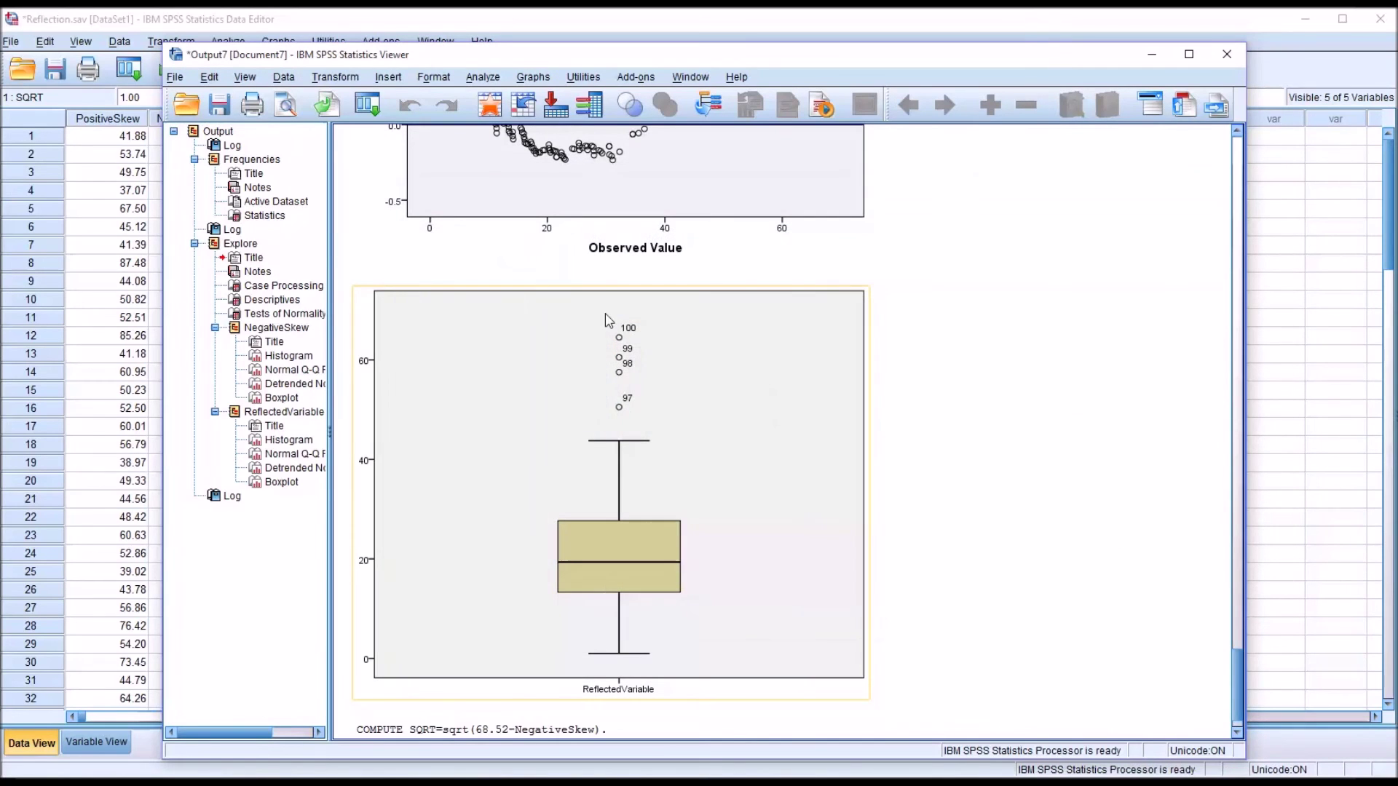
Step: Return to the data sheet and compare the SQRT column with the original NegativeSkew values
click(578, 29)
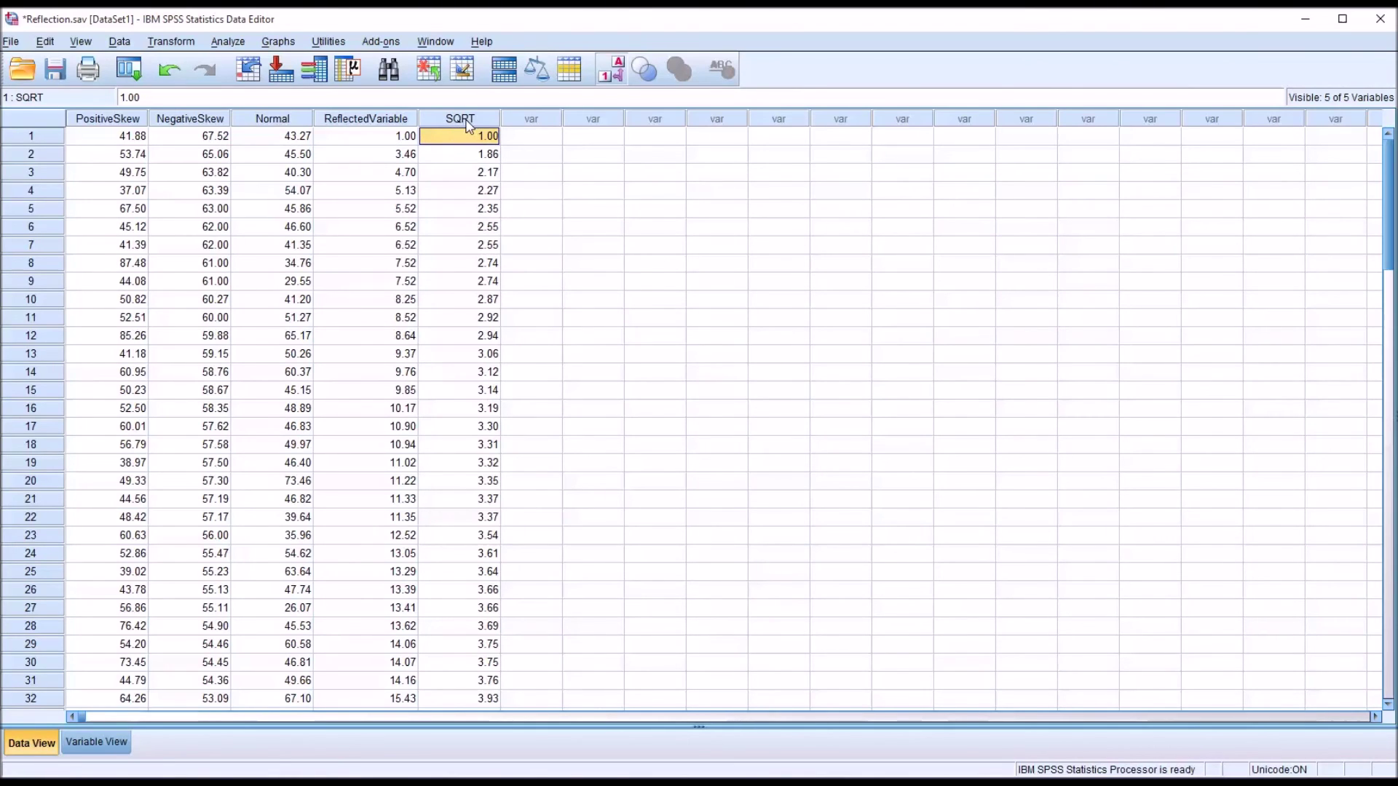
click(193, 121)
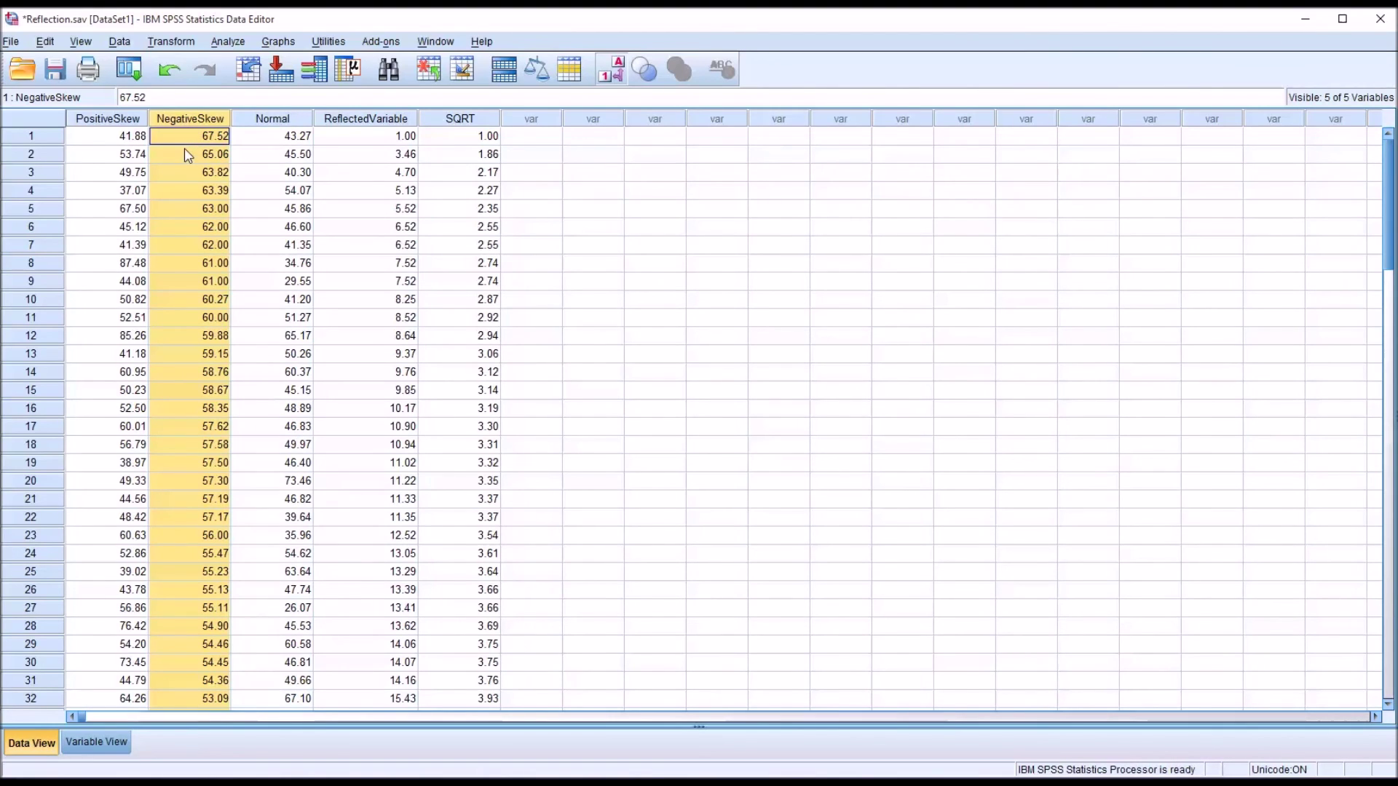
click(186, 149)
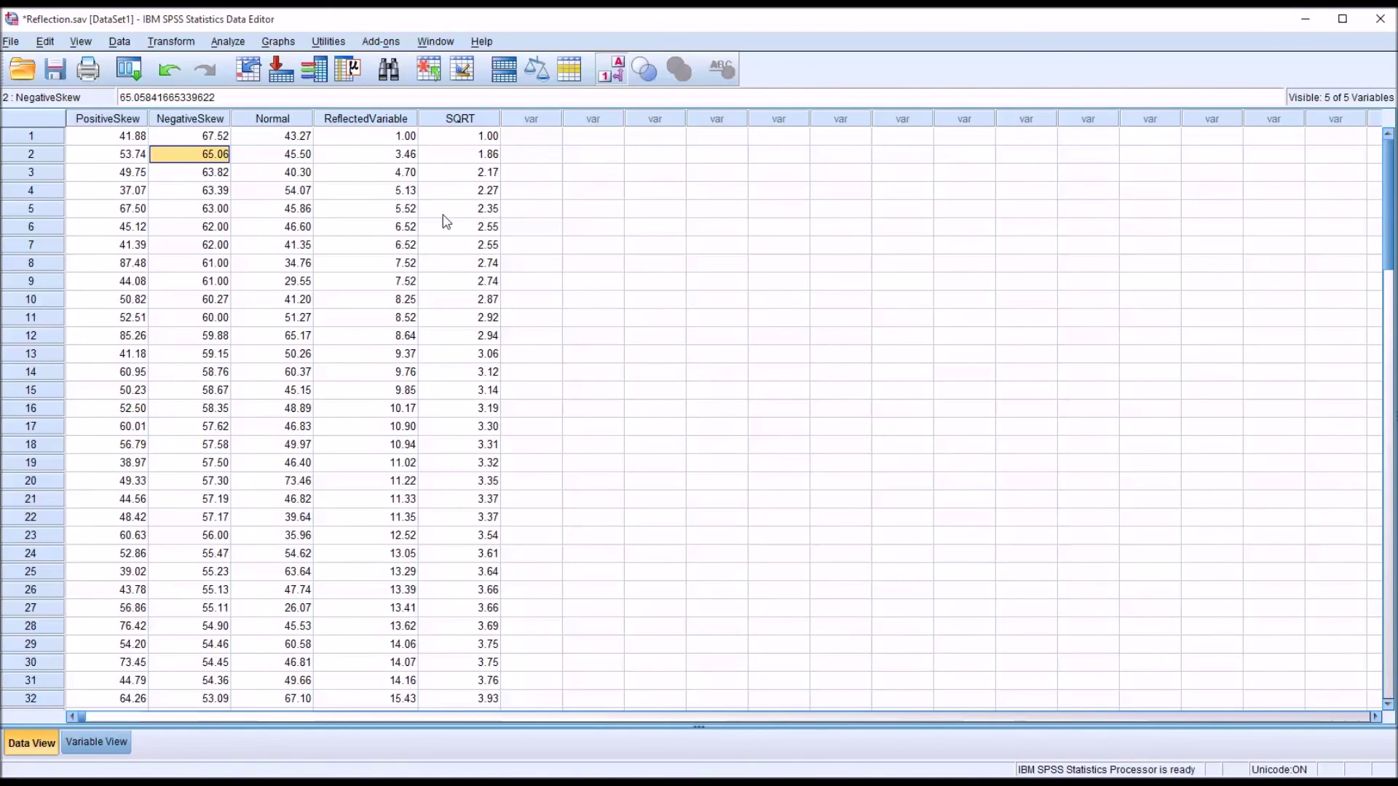
Step: Compute another new variable named SQRT2 with the numeric expression sqrt(ReflectedVariable)
click(175, 44)
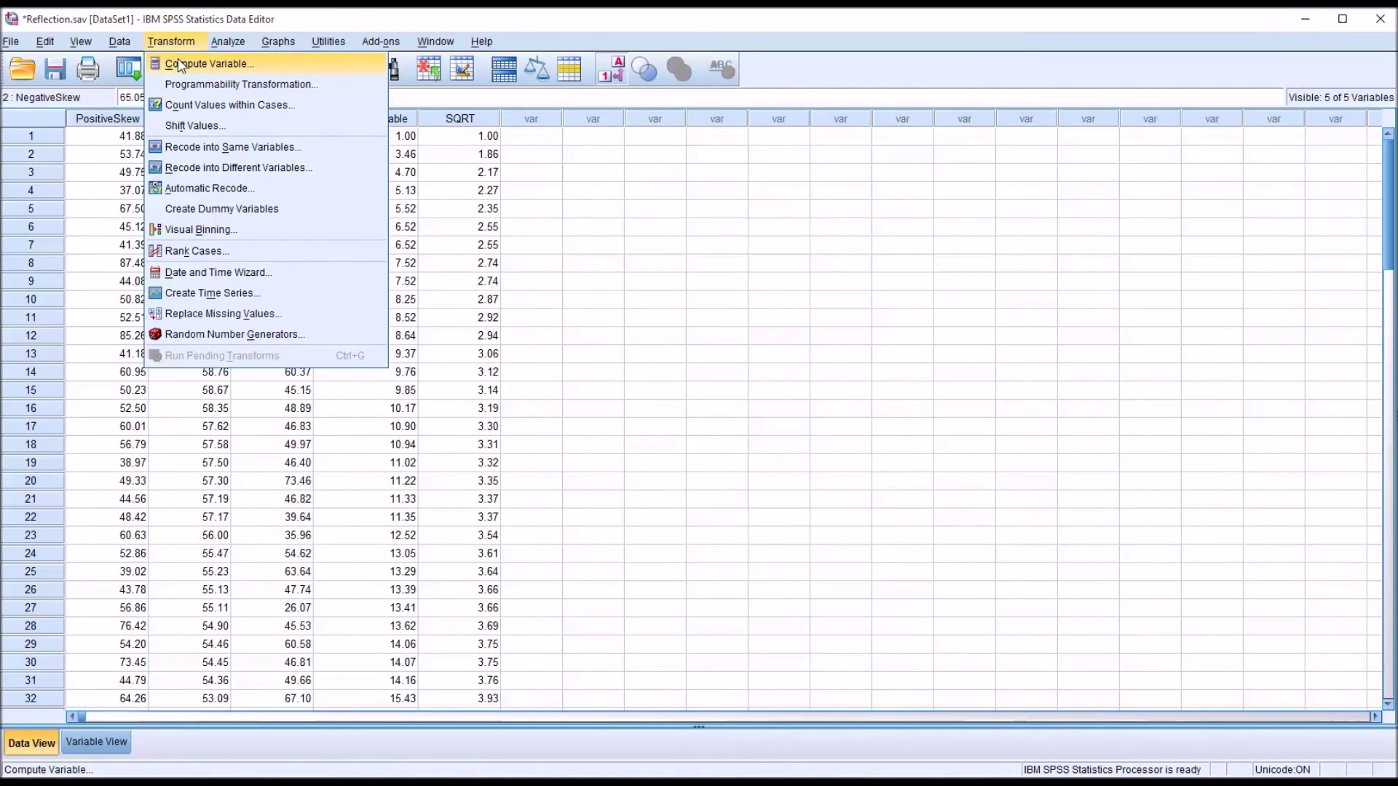
click(182, 65)
drag(535, 188, 635, 227)
click(556, 271)
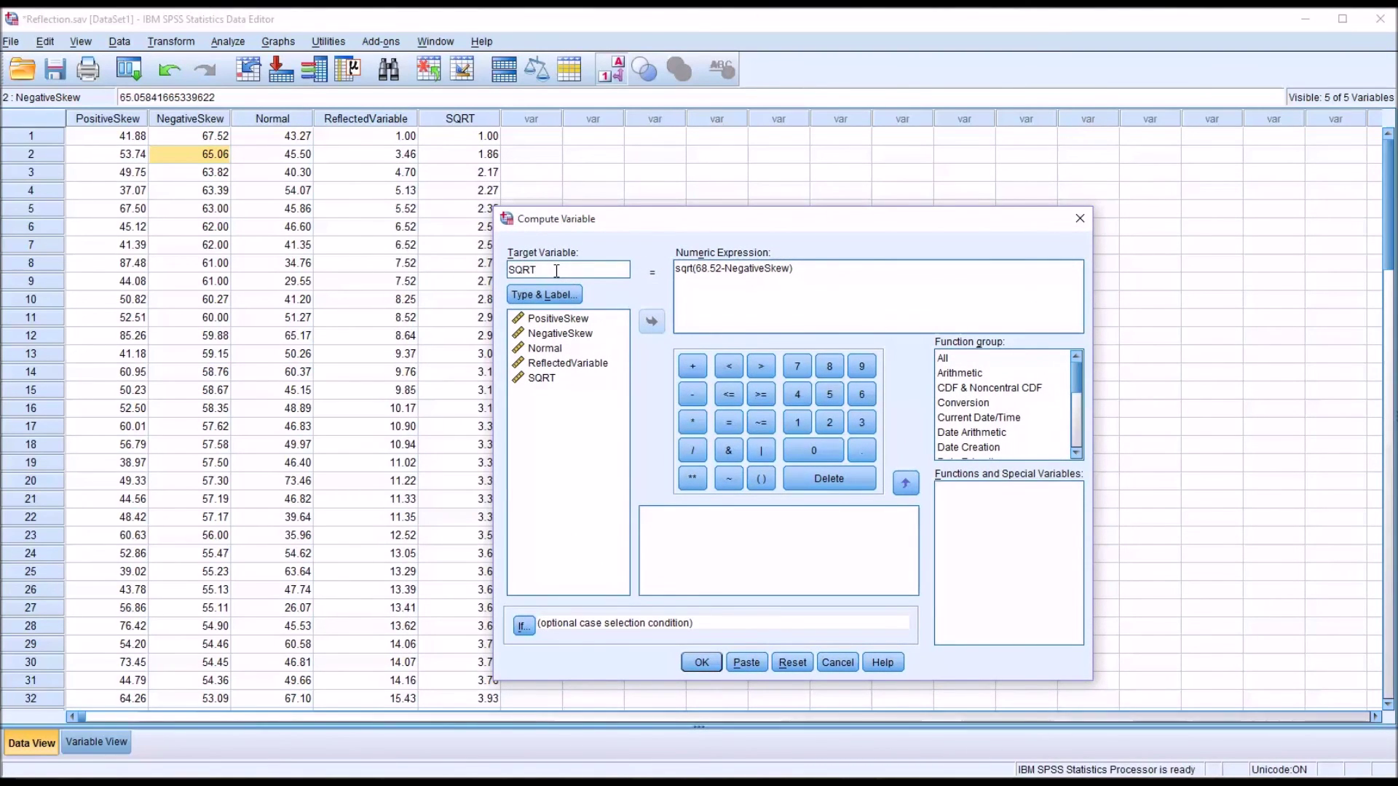
text(2)
drag(797, 270, 693, 271)
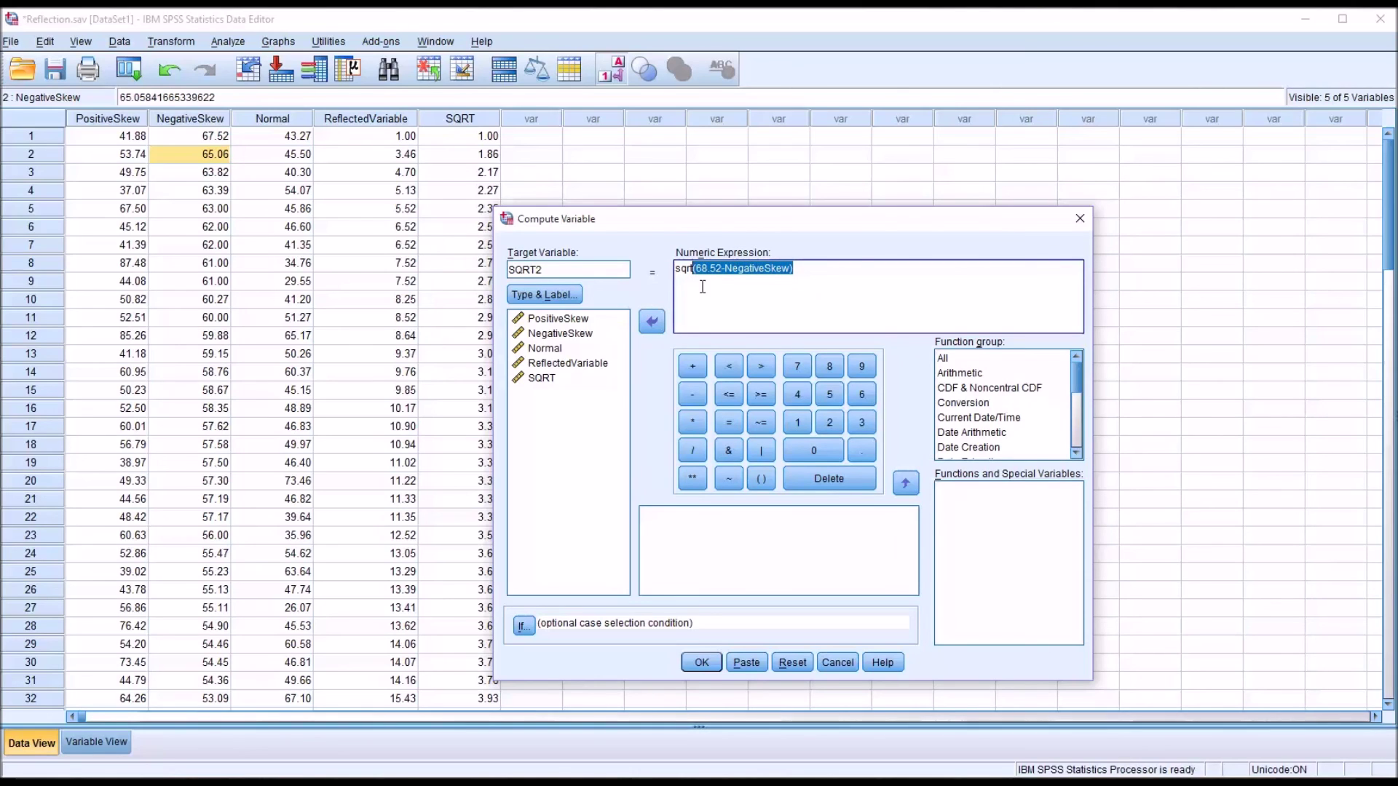
drag(800, 271, 695, 272)
key(BackSpace)
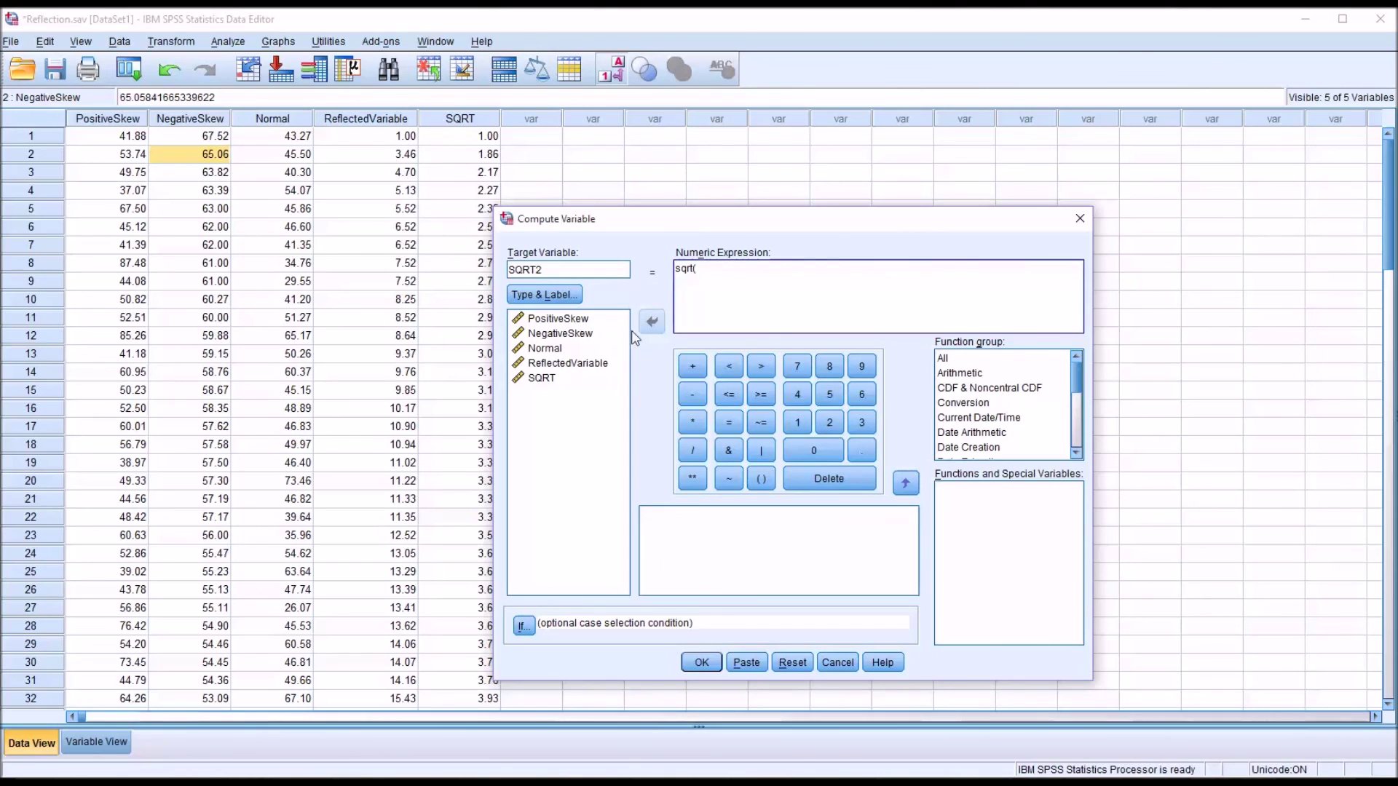
drag(585, 369, 709, 277)
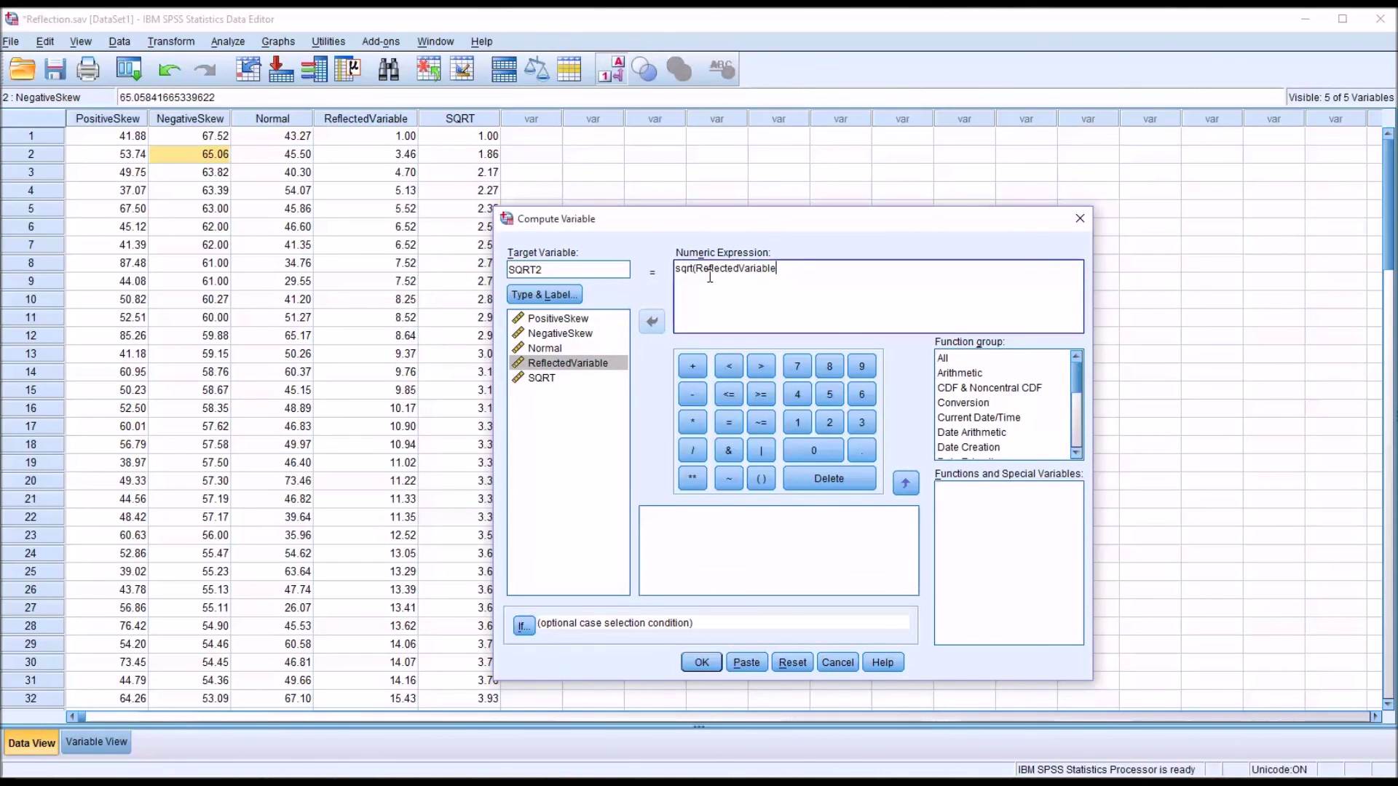
text())
click(695, 662)
Step: Return to the data sheet and compare the SQRT and SQRT2 columns with each other and with ReflectedVariable
key(alt+Tab)
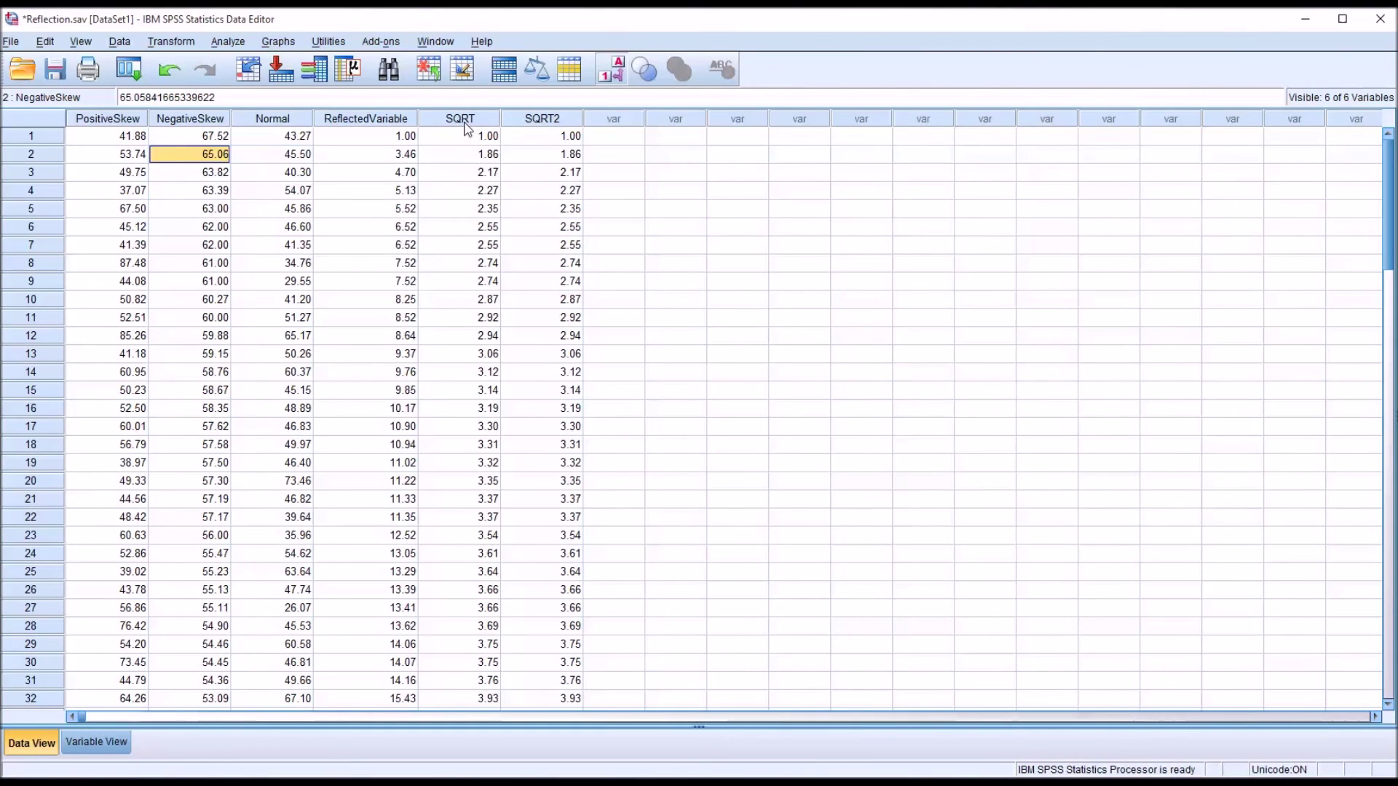
drag(466, 121, 527, 127)
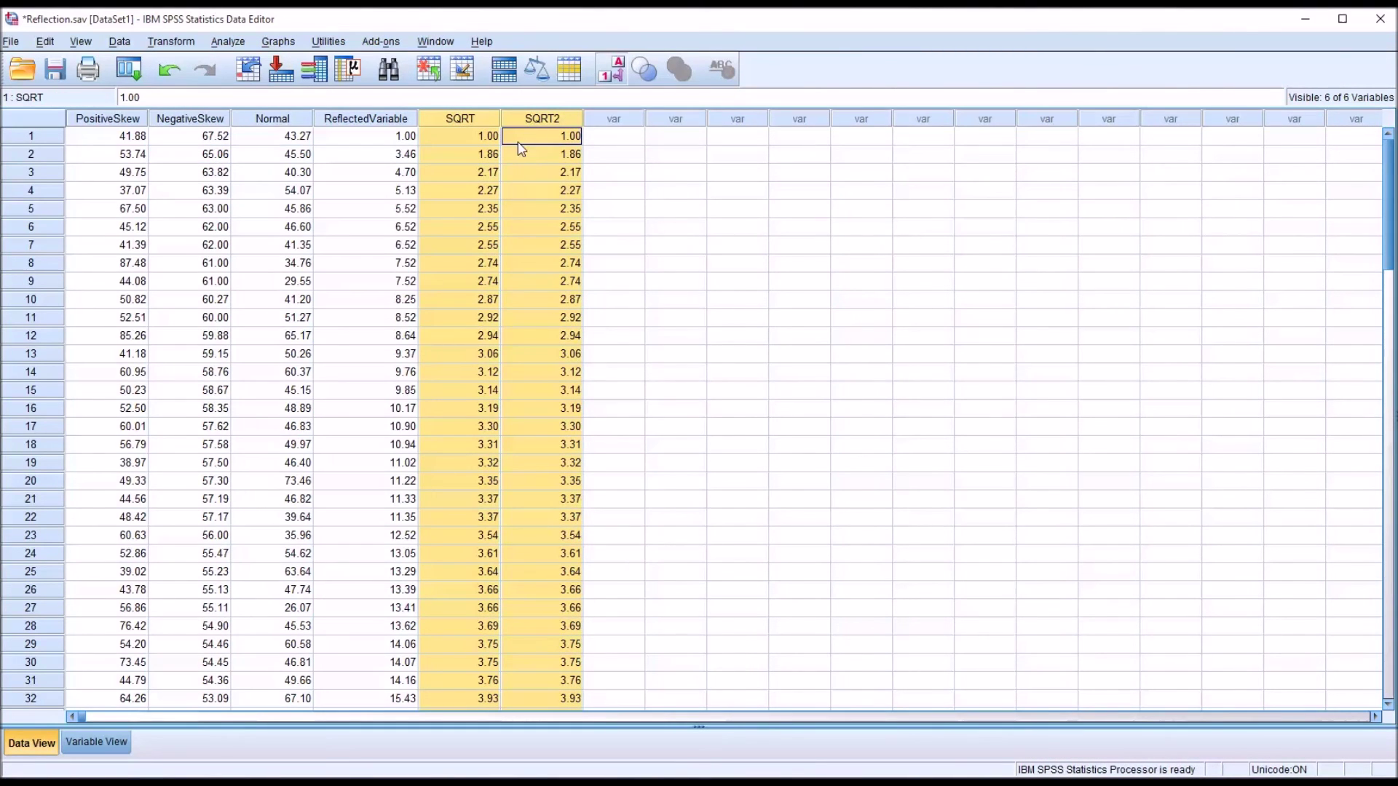
click(591, 137)
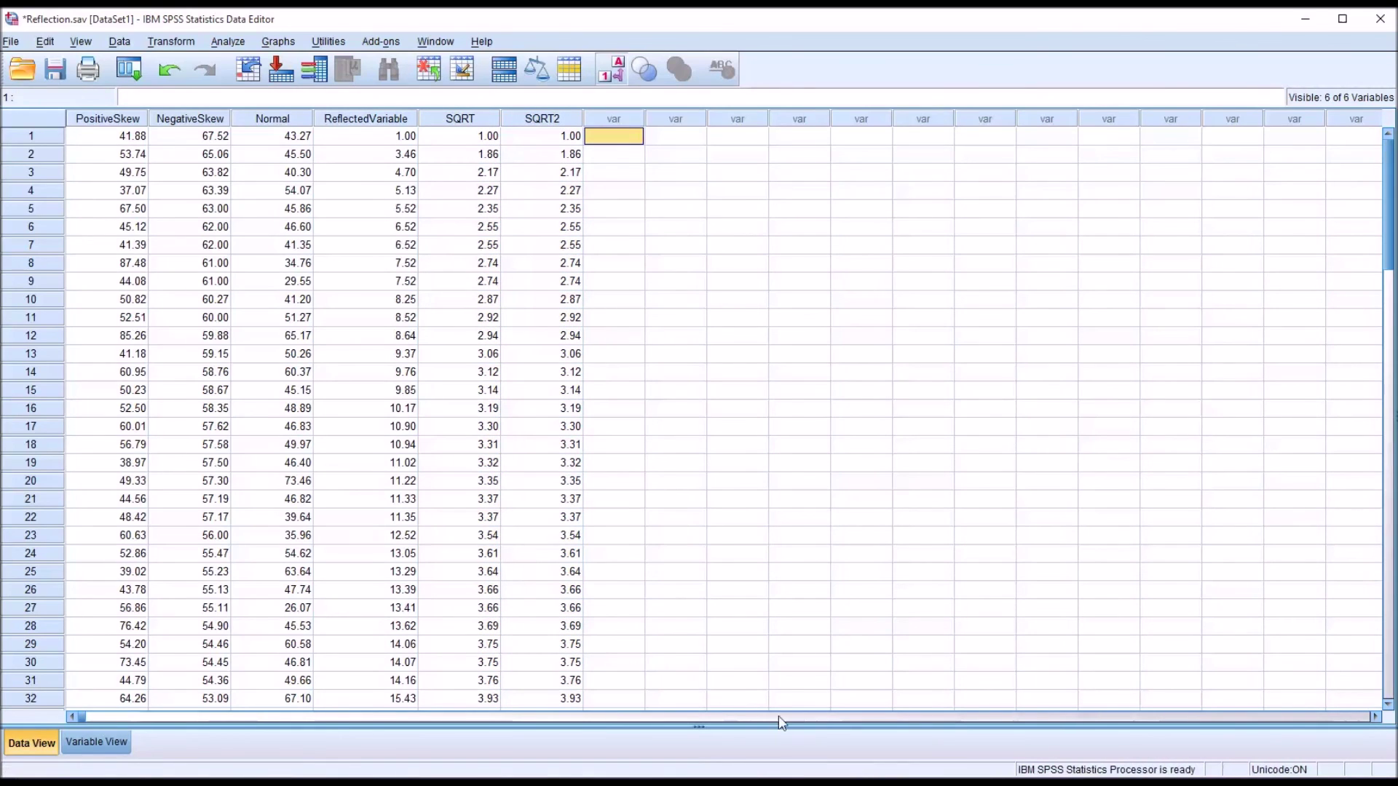
click(459, 121)
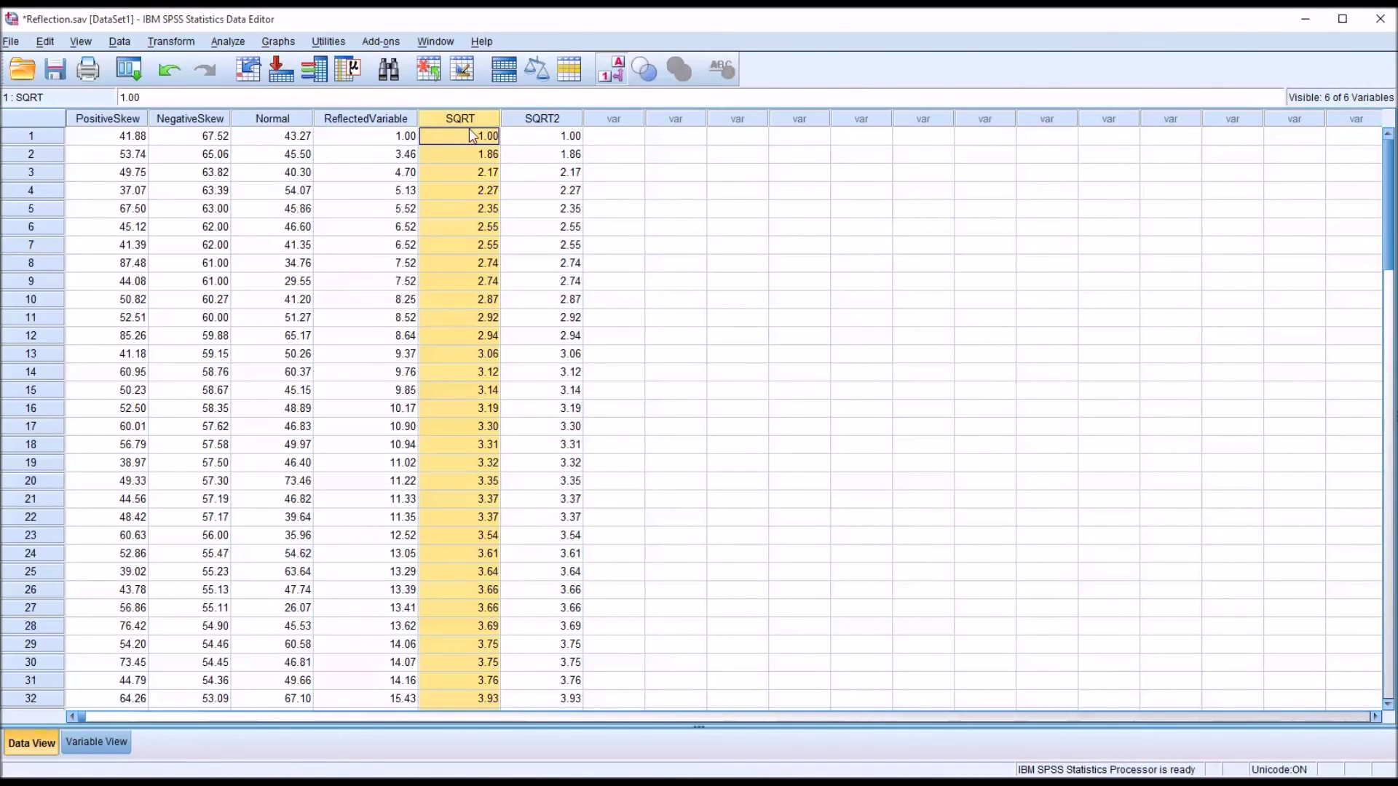
click(539, 121)
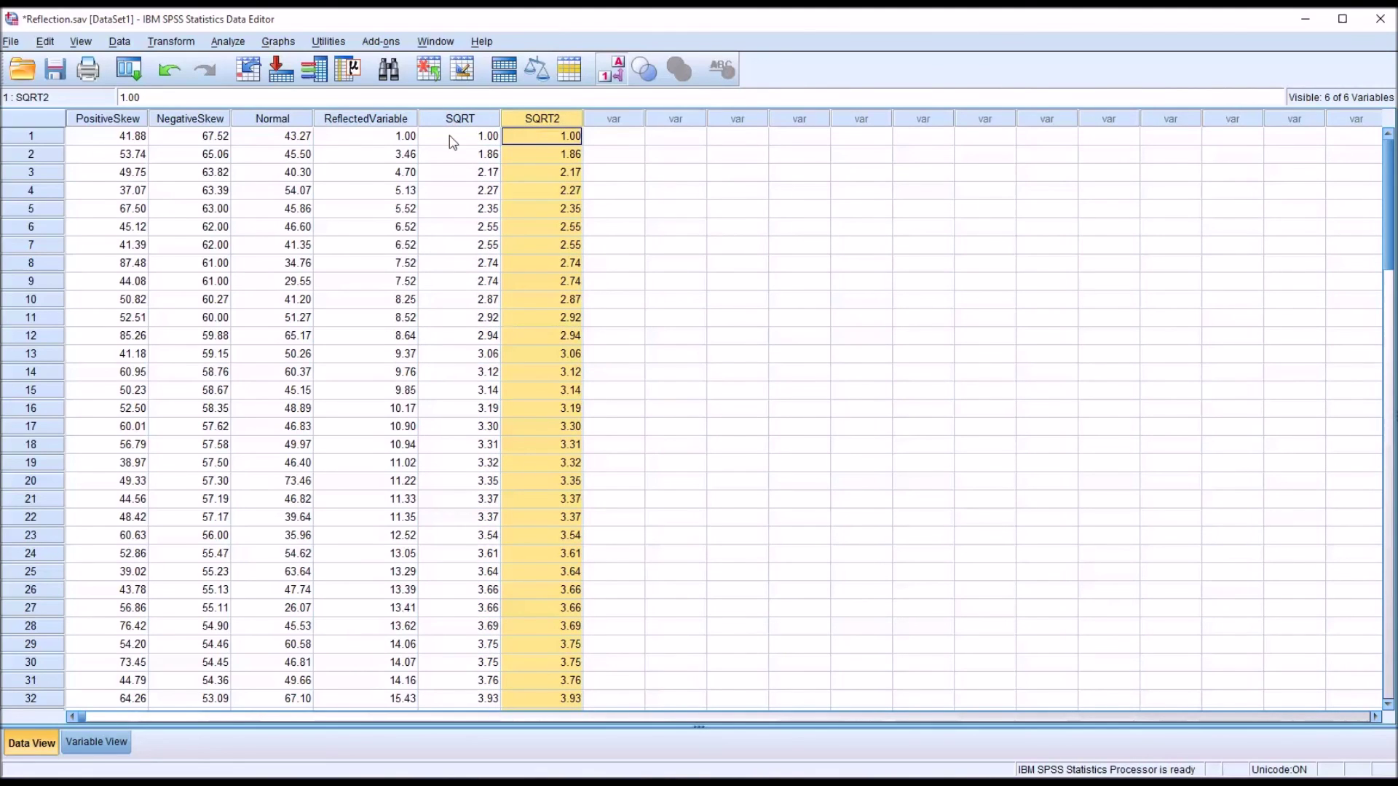
click(367, 120)
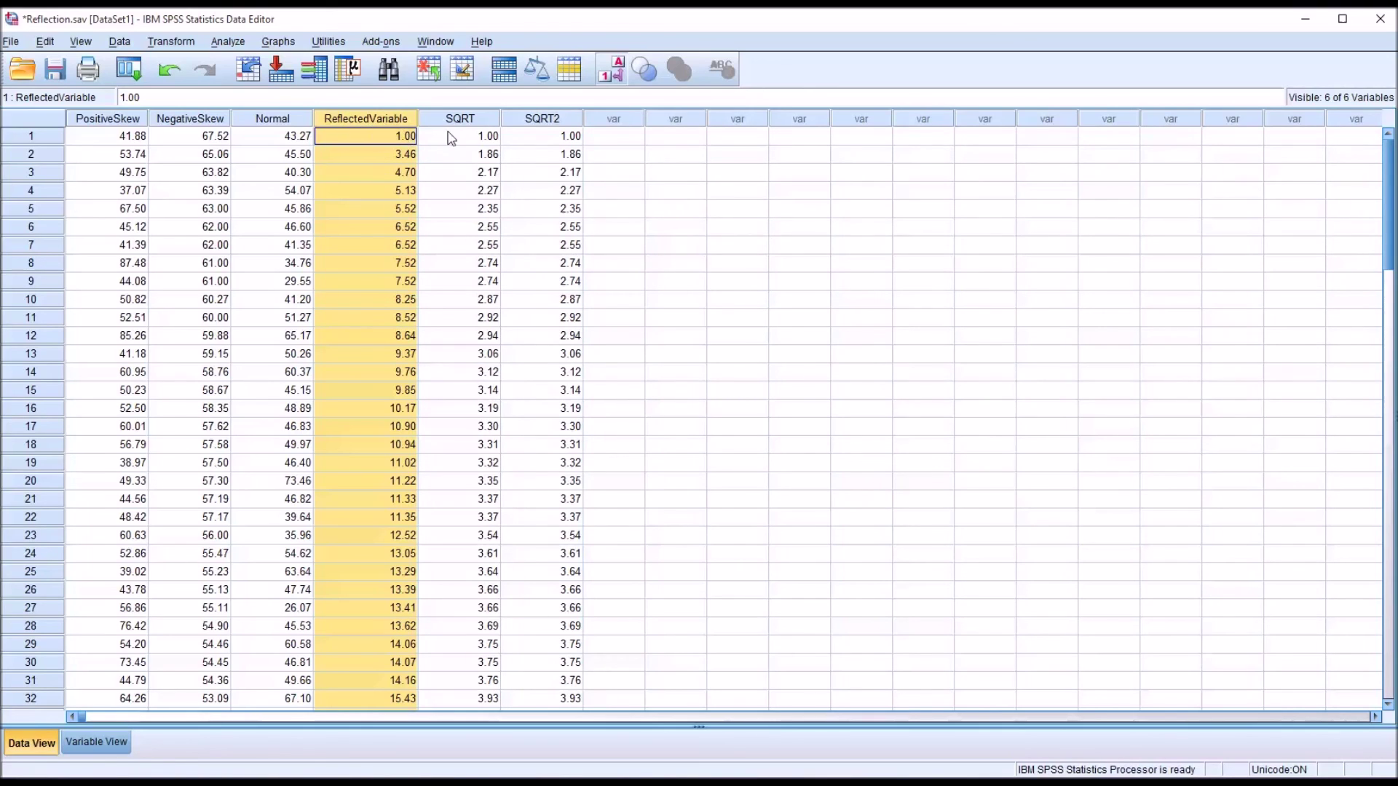
click(613, 137)
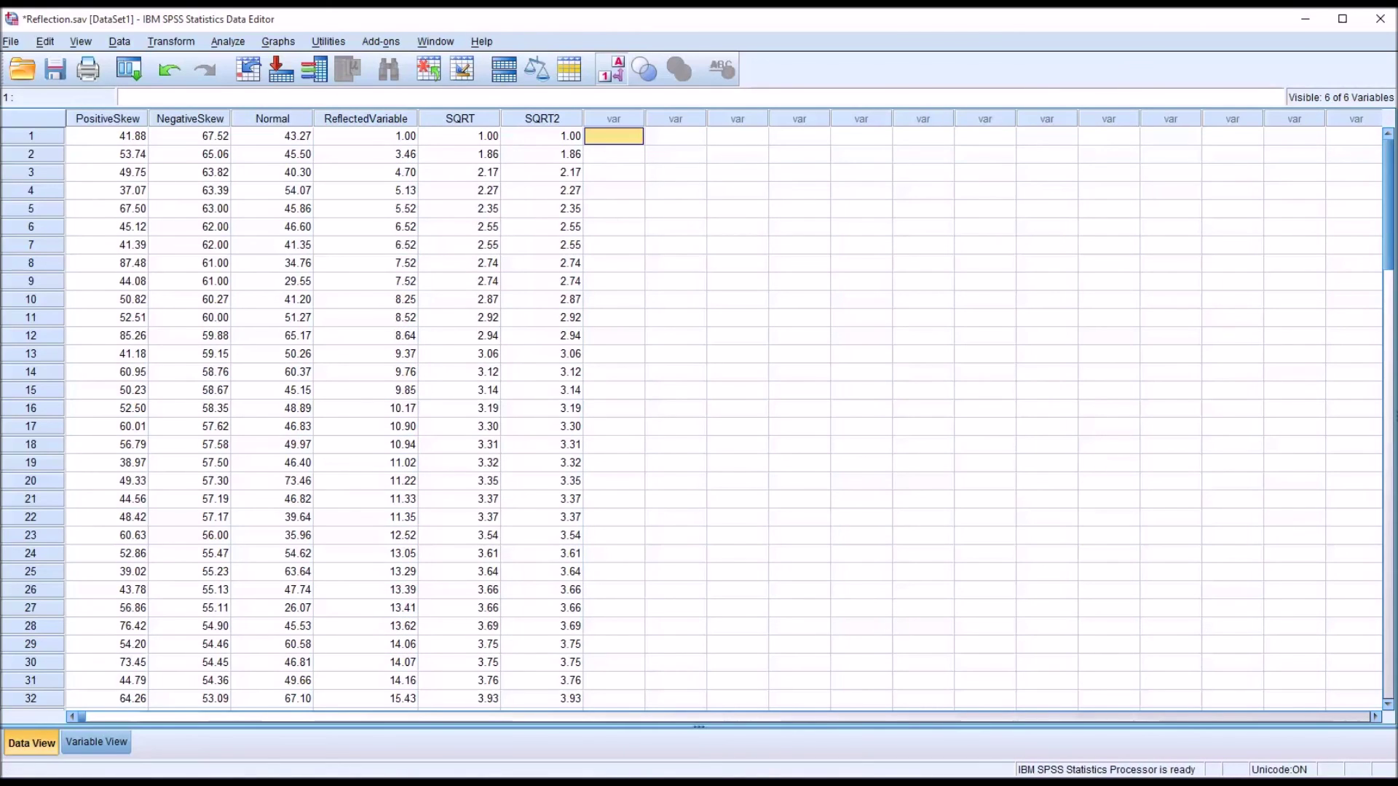